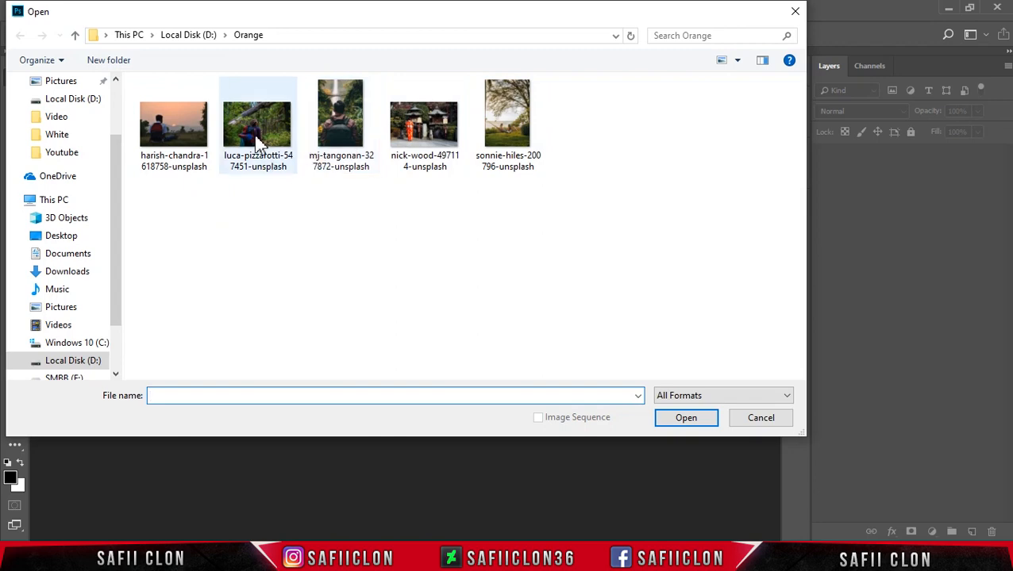
- Open the photo of the backpacker in the forest from the Orange folder and unlock its Background layer
{"action": "left_click", "coordinate": [261, 141]}
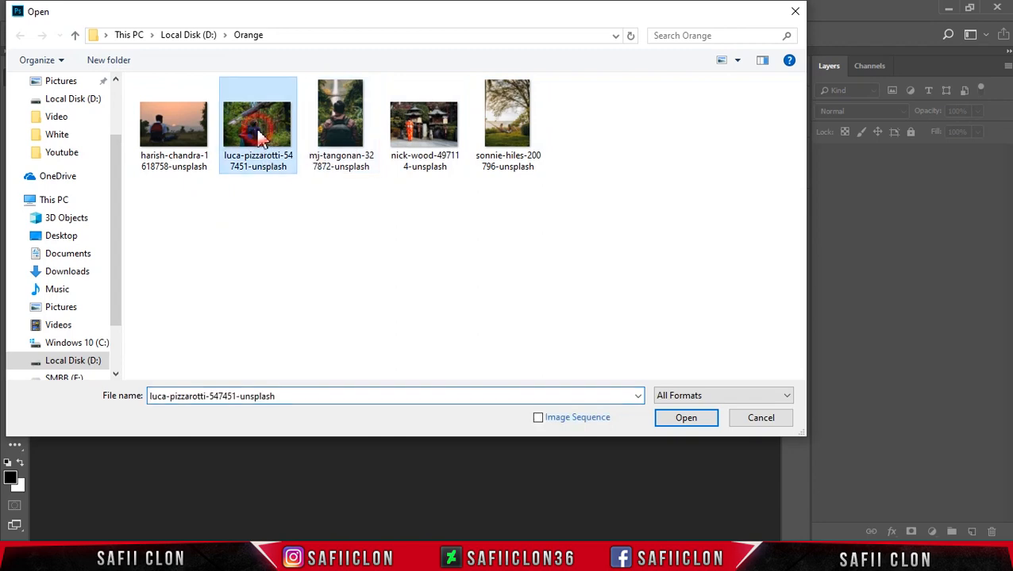
{"action": "left_click", "coordinate": [685, 419]}
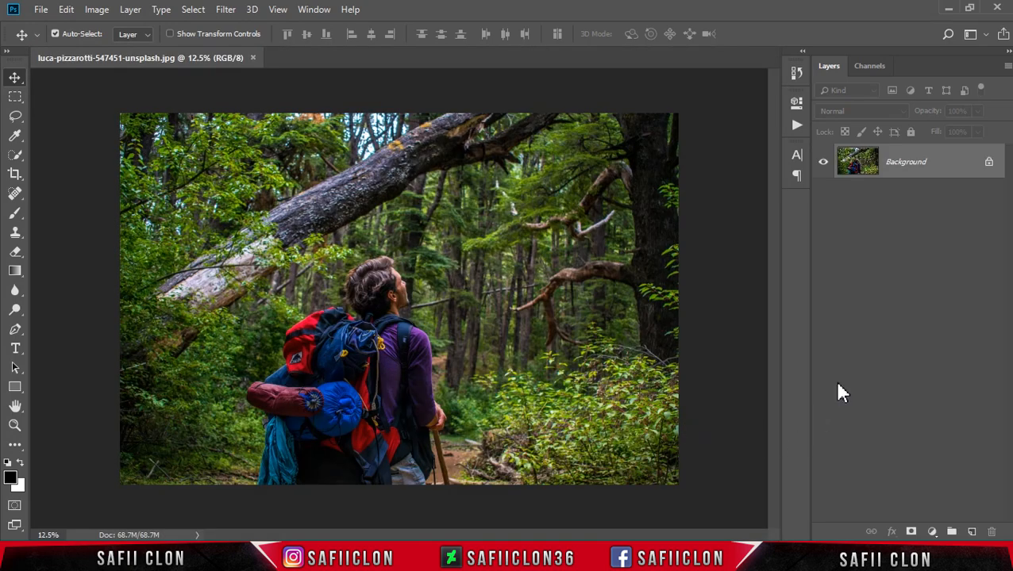
{"action": "left_click", "coordinate": [989, 164]}
- Duplicate the unlocked photo layer within the same document and rename the copy EDIT
{"action": "right_click", "coordinate": [926, 162]}
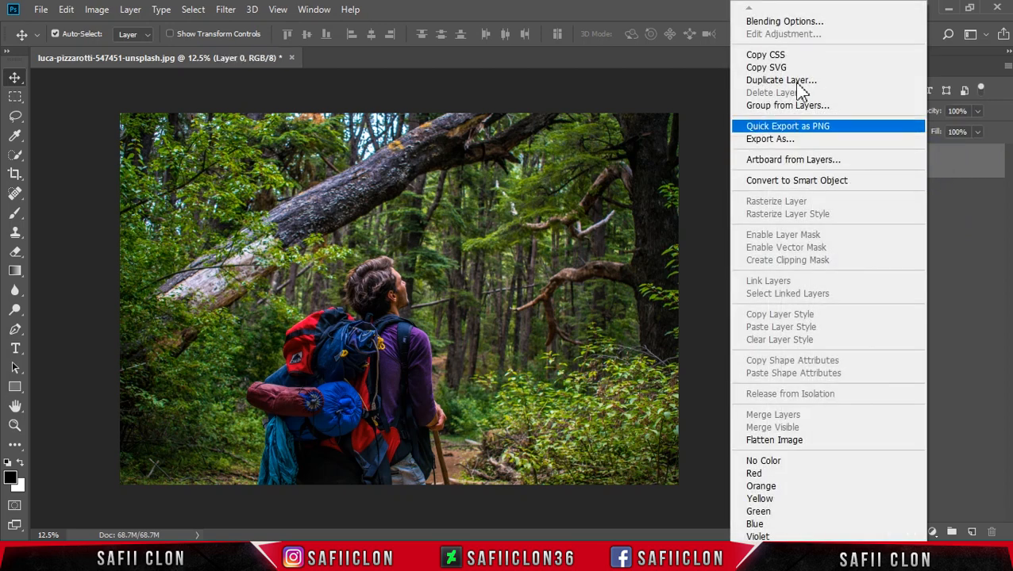
{"action": "left_click", "coordinate": [790, 82]}
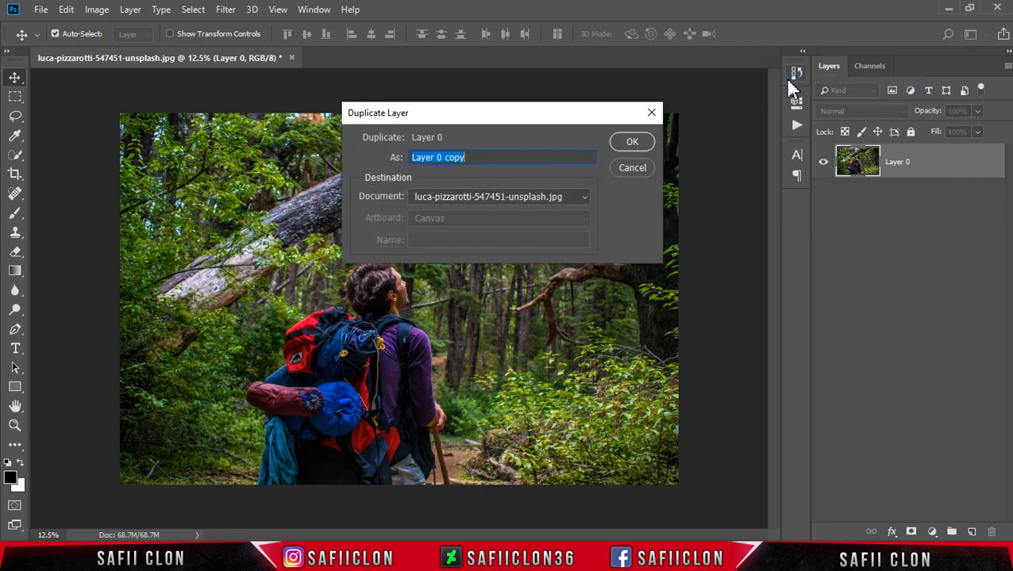
{"action": "left_click", "coordinate": [635, 143]}
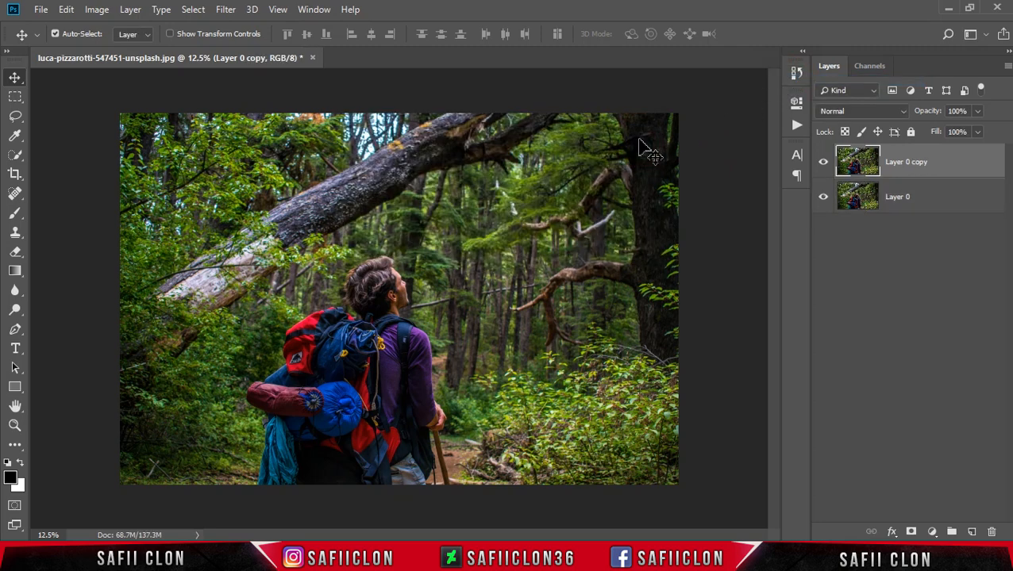
{"action": "double_click", "coordinate": [909, 164]}
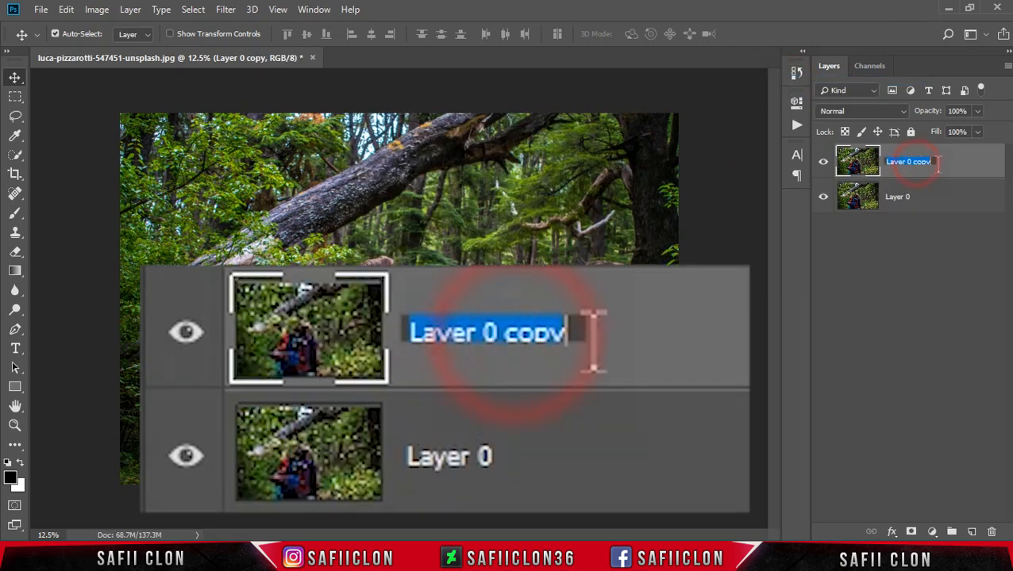
{"action": "type", "text": "EDIT"}
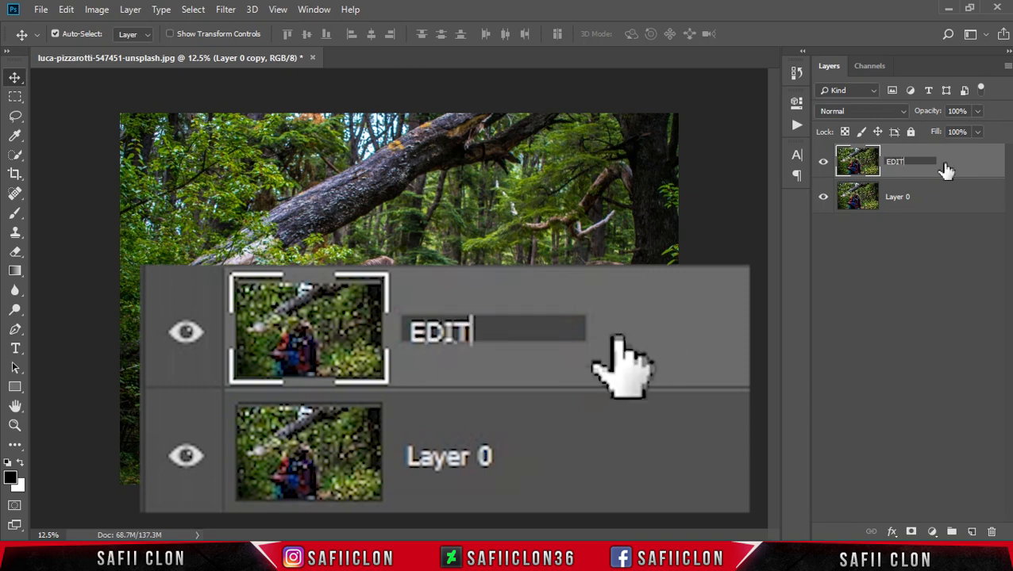
{"action": "left_click", "coordinate": [944, 169]}
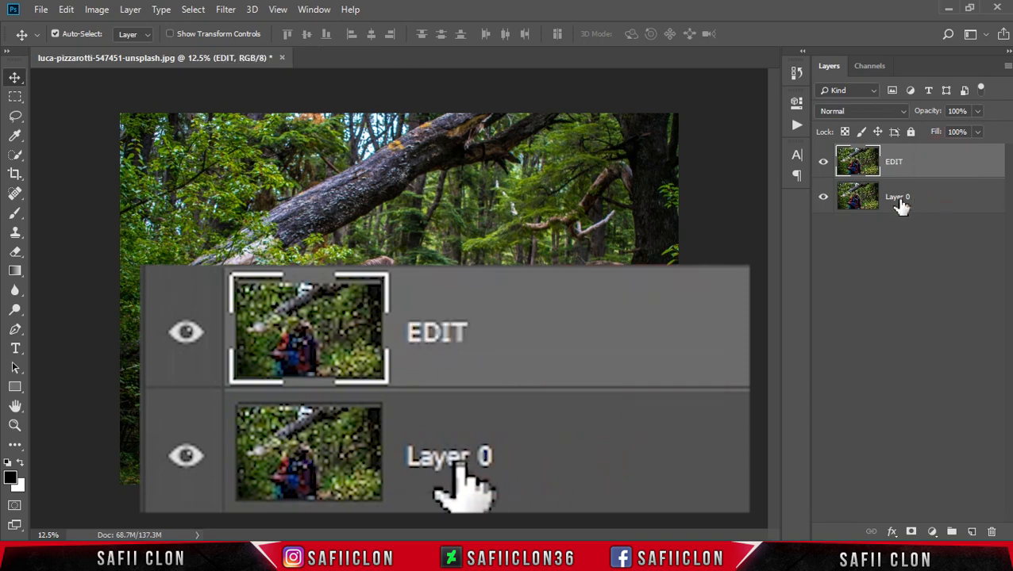
- Rename the lower photo layer, Layer 0, as ORIGINAL
{"action": "left_click", "coordinate": [901, 200]}
{"action": "double_click", "coordinate": [899, 197]}
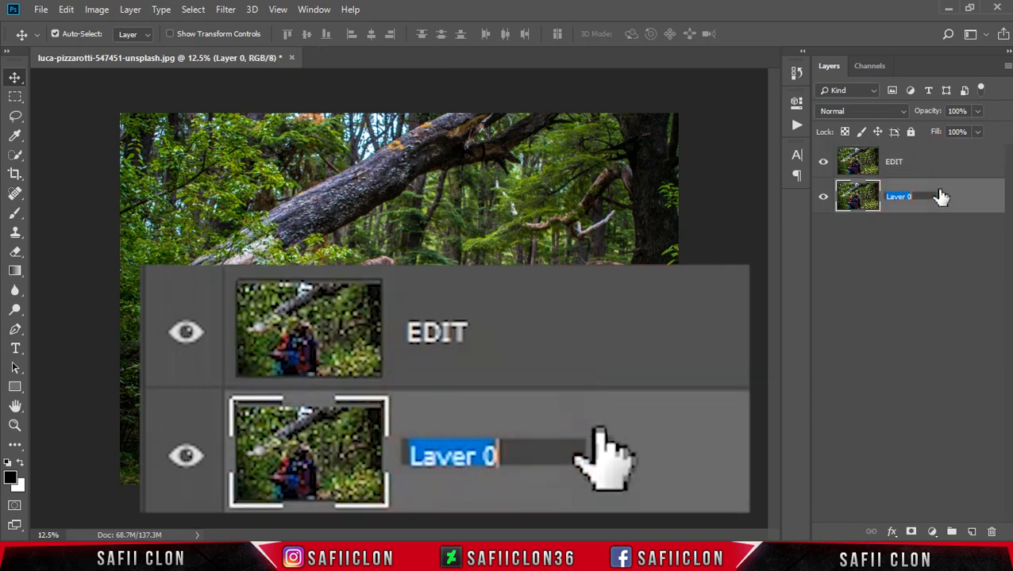
{"action": "type", "text": "ORIGINAL"}
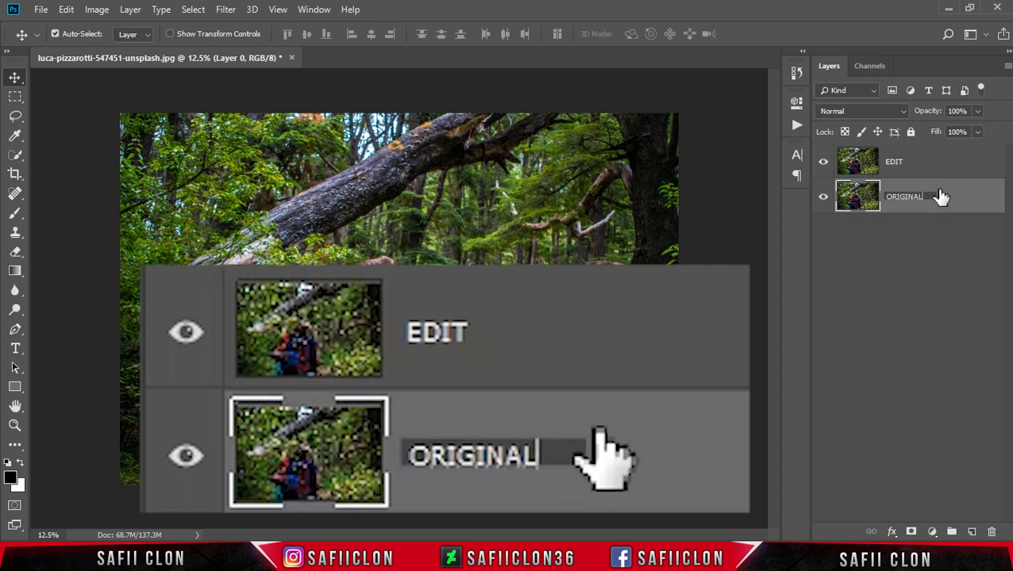
{"action": "left_click", "coordinate": [941, 197]}
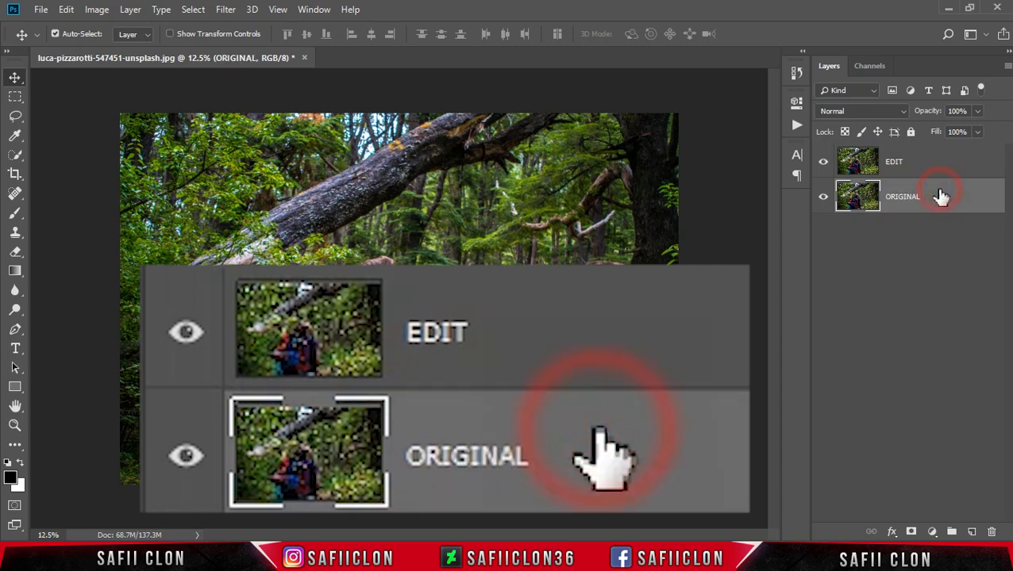
- Convert the EDIT layer to a smart object and keep it selected
{"action": "left_click", "coordinate": [927, 169]}
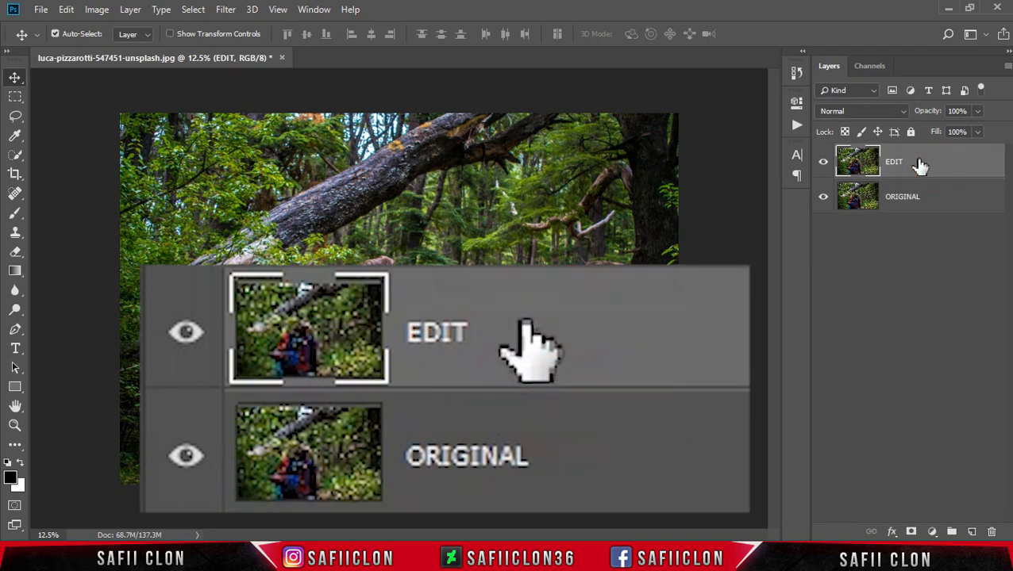
{"action": "right_click", "coordinate": [917, 161]}
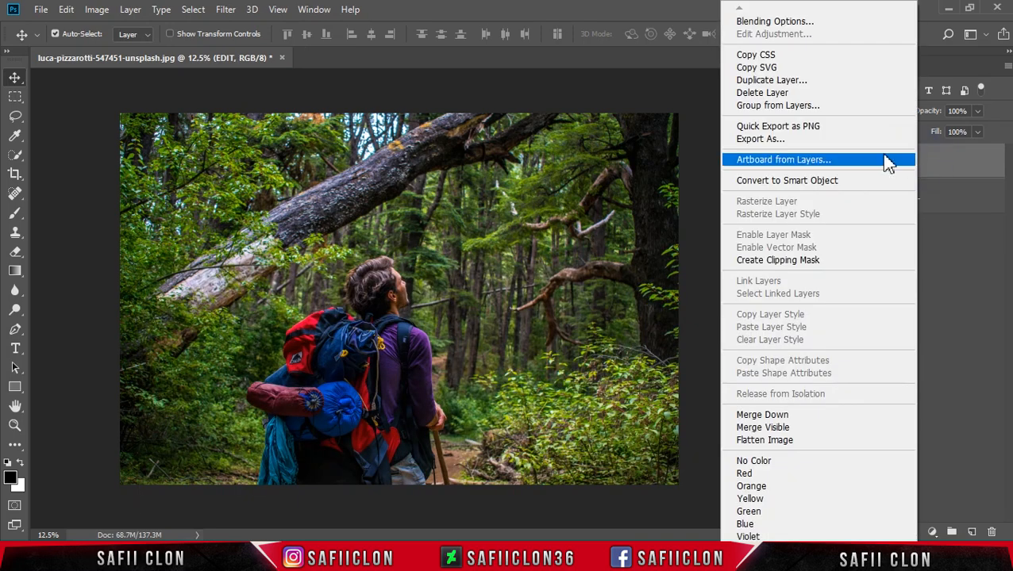
{"action": "left_click", "coordinate": [783, 188]}
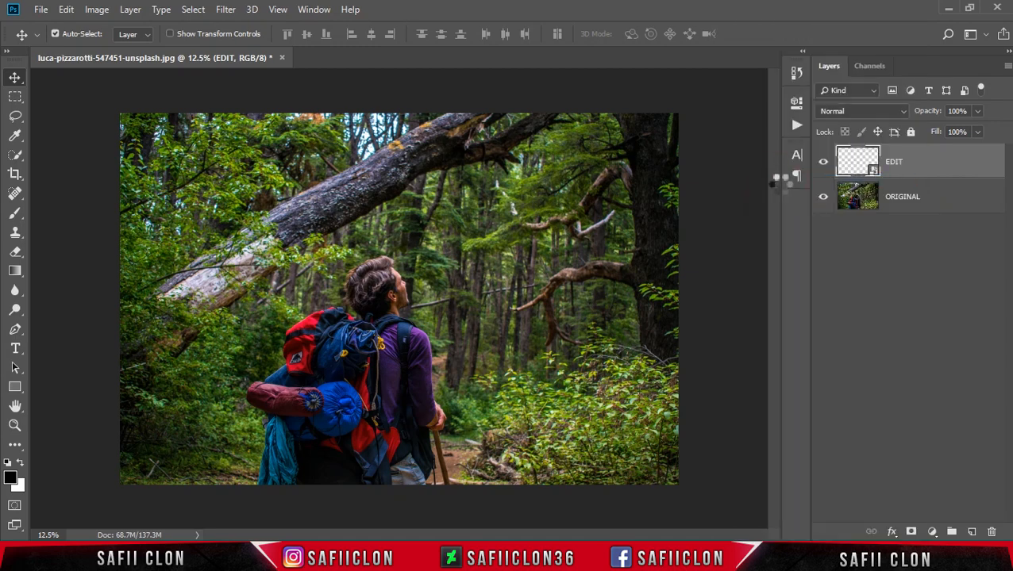
{"action": "left_click", "coordinate": [915, 166]}
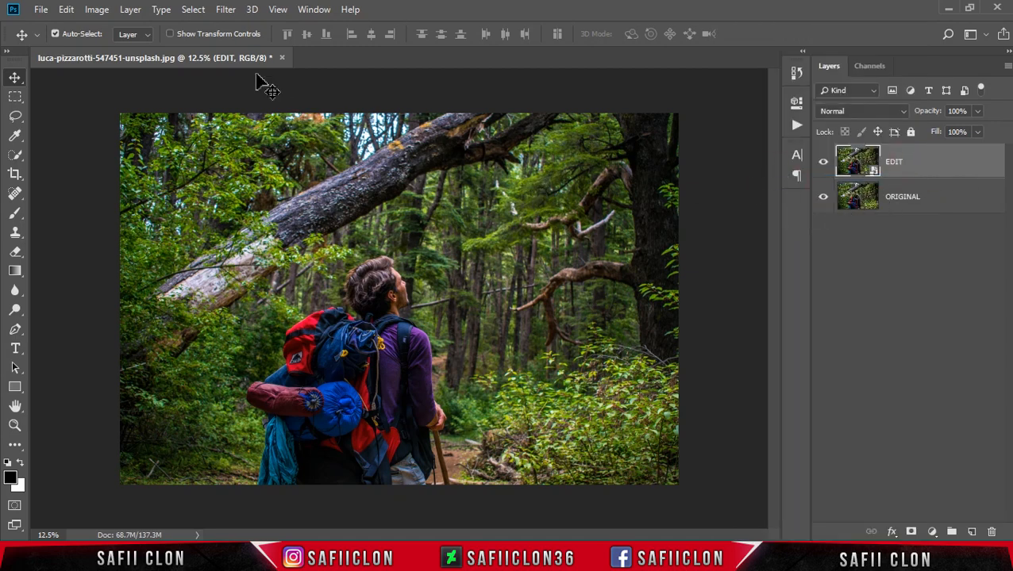
- Start the Camera Raw Filter on the EDIT layer and set Temperature to +19 and Tint to +18
{"action": "left_click", "coordinate": [225, 10]}
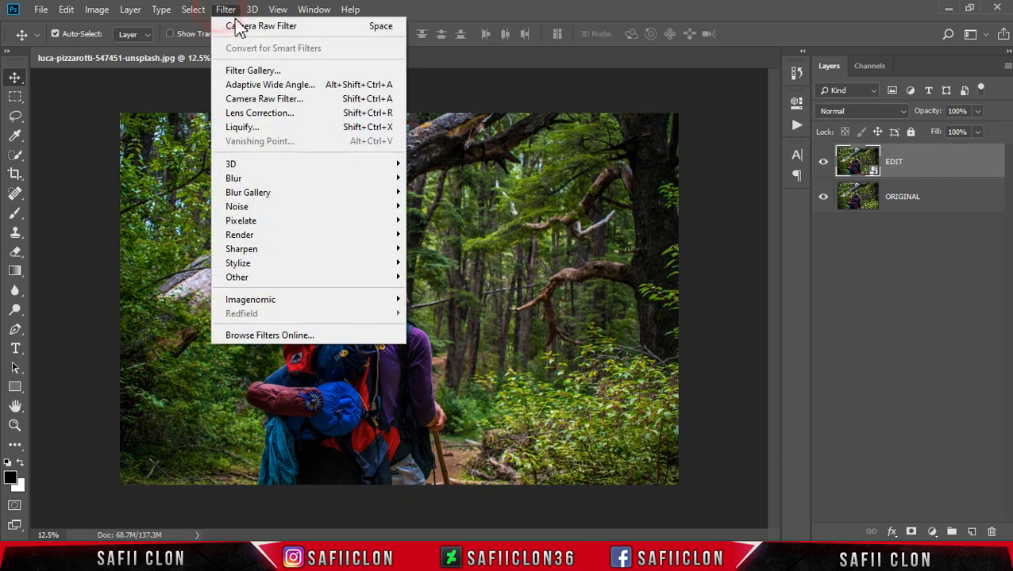
{"action": "left_click", "coordinate": [281, 100]}
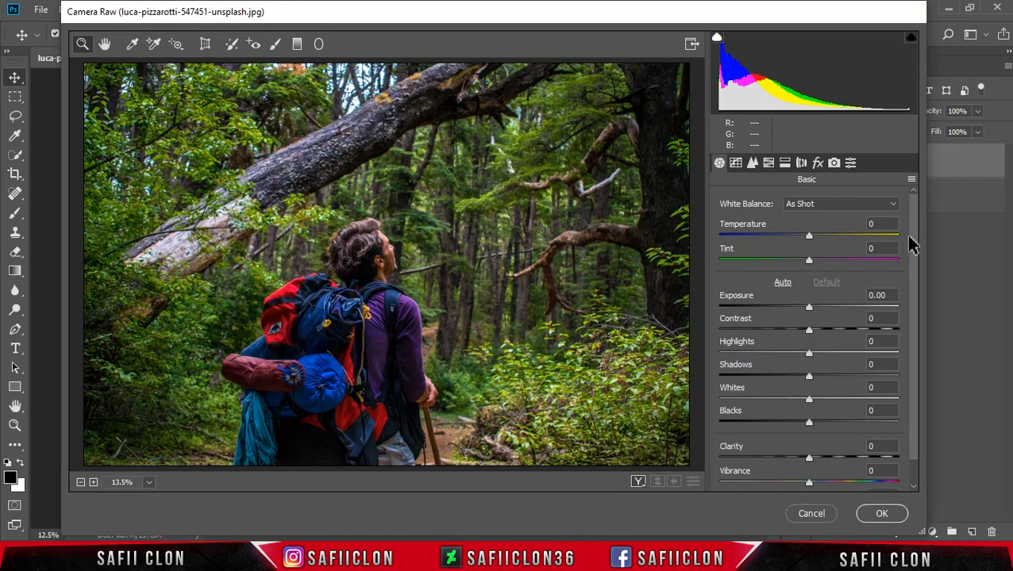
{"action": "left_click_drag", "start_coordinate": [912, 242], "coordinate": [913, 245]}
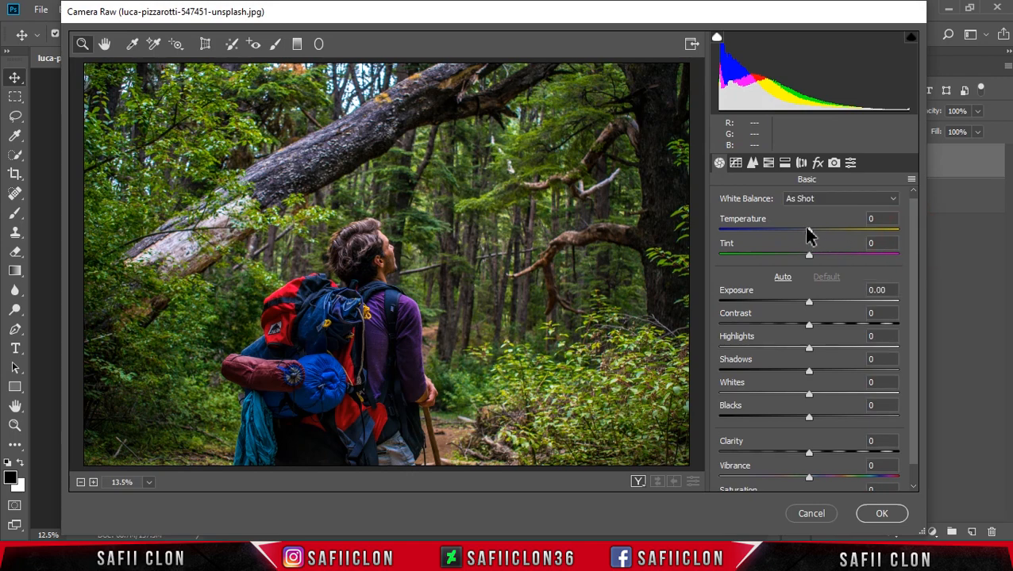
{"action": "mouse_move", "coordinate": [810, 234]}
{"action": "left_mouse_down"}
{"action": "mouse_move", "coordinate": [832, 235]}
{"action": "mouse_move", "coordinate": [824, 230]}
{"action": "left_mouse_up"}
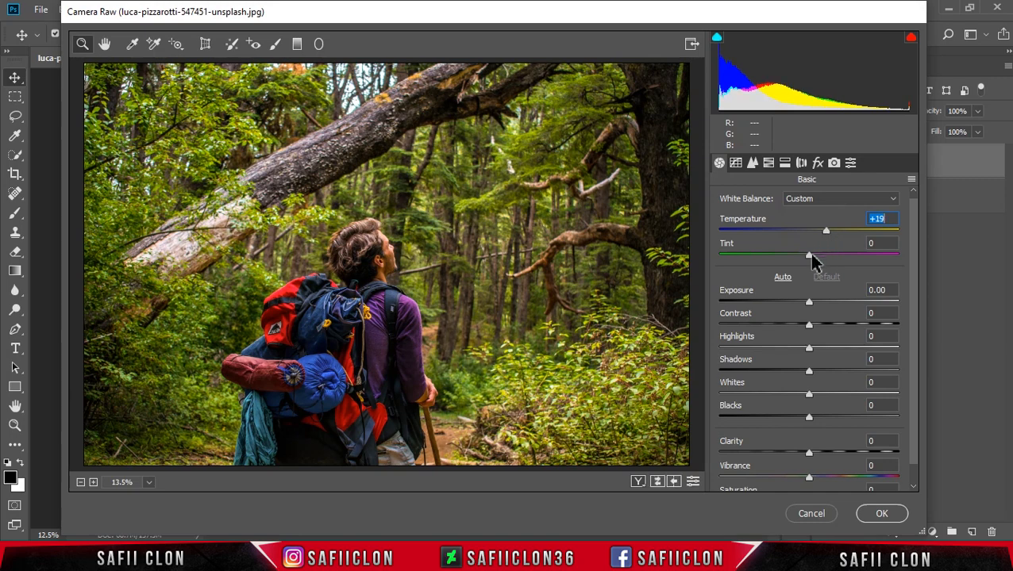
{"action": "left_click_drag", "start_coordinate": [810, 254], "coordinate": [820, 256]}
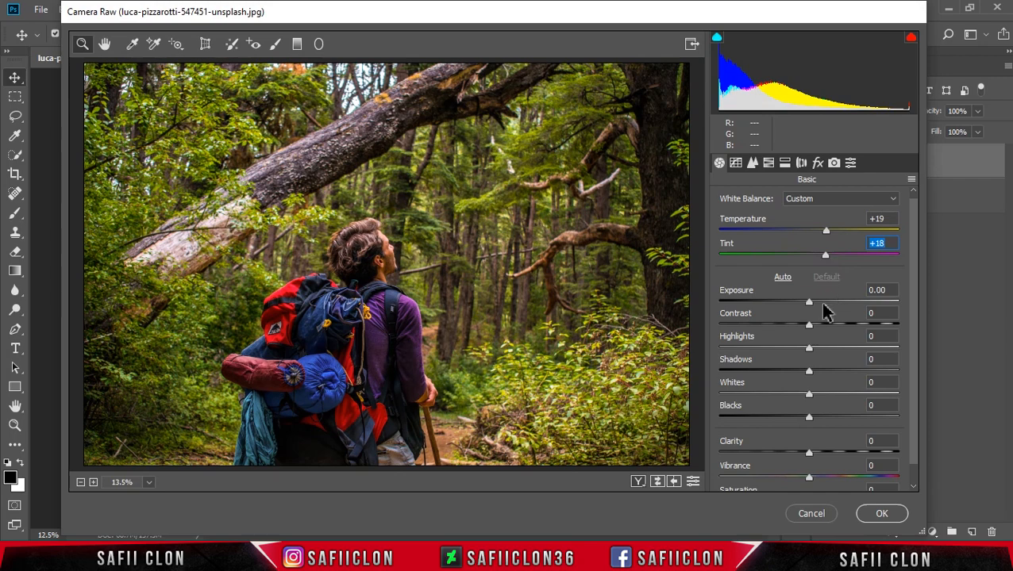
- Adjust the basic tones to Exposure +0.15, Contrast -55, Highlights -60, Shadows +35, Whites -75 and Blacks +27
{"action": "left_click_drag", "start_coordinate": [809, 308], "coordinate": [758, 326]}
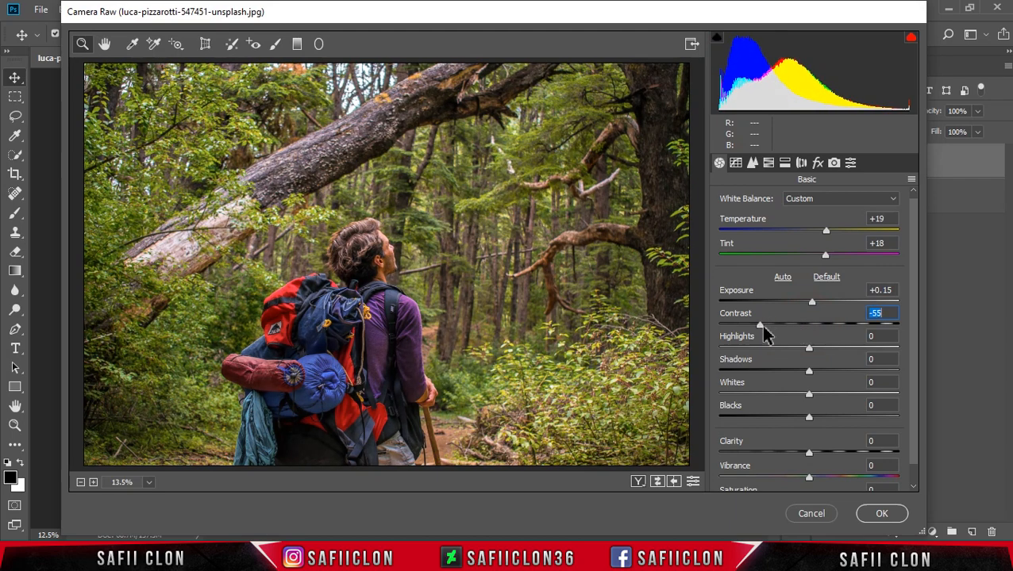
{"action": "left_click_drag", "start_coordinate": [808, 348], "coordinate": [755, 357]}
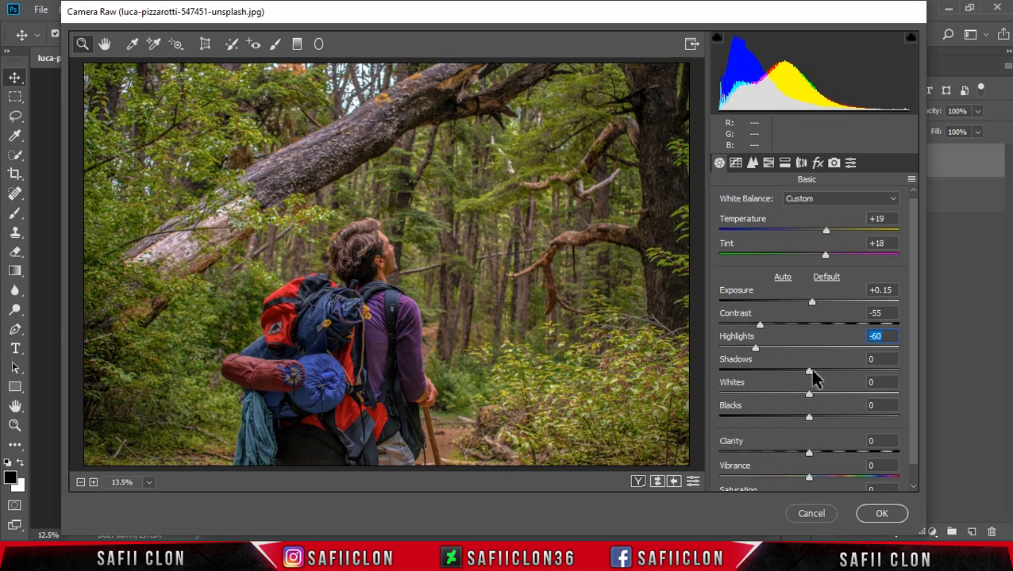
{"action": "left_click_drag", "start_coordinate": [818, 371], "coordinate": [839, 370]}
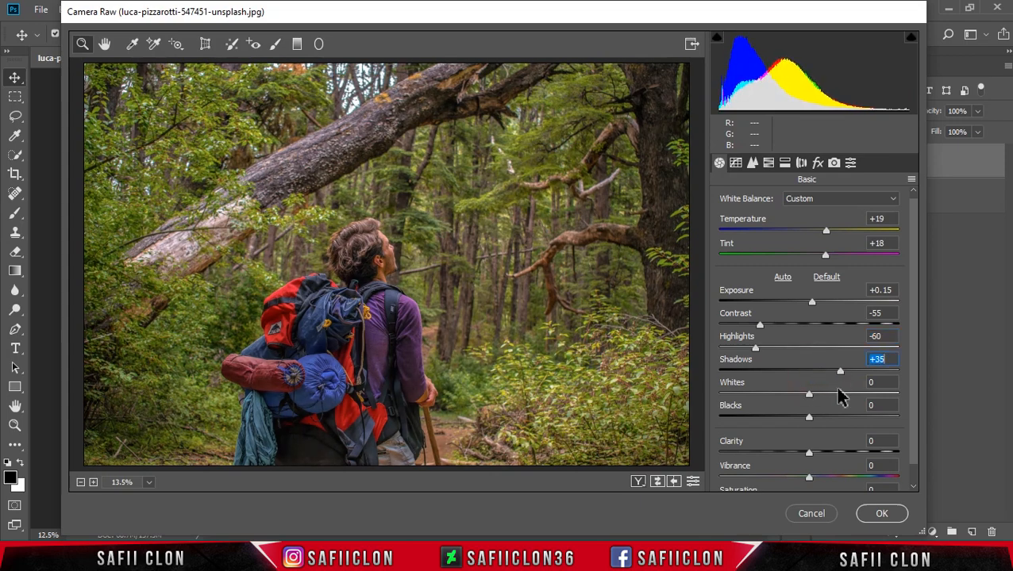
{"action": "left_click_drag", "start_coordinate": [810, 395], "coordinate": [769, 401]}
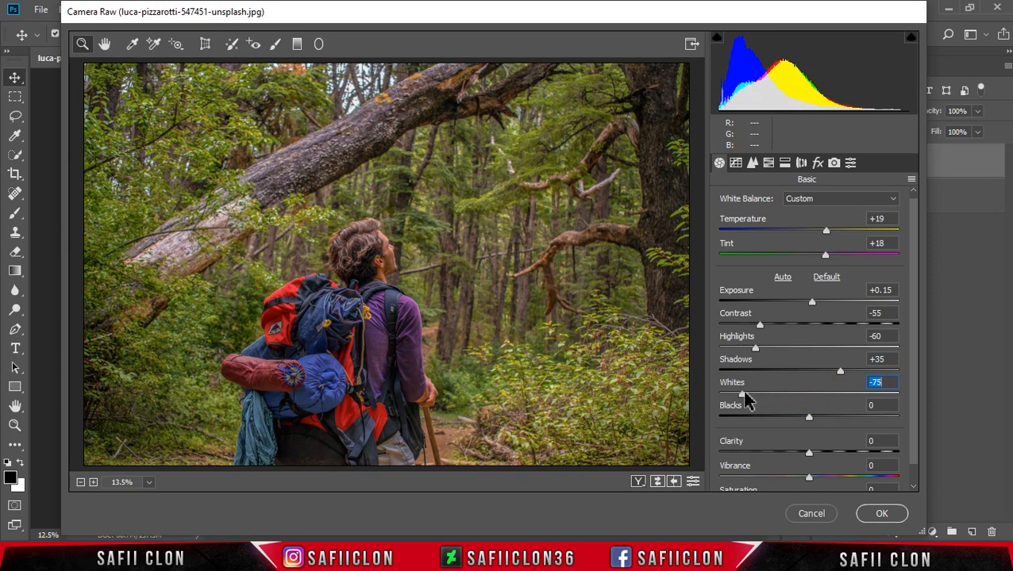
{"action": "left_click_drag", "start_coordinate": [809, 418], "coordinate": [833, 423]}
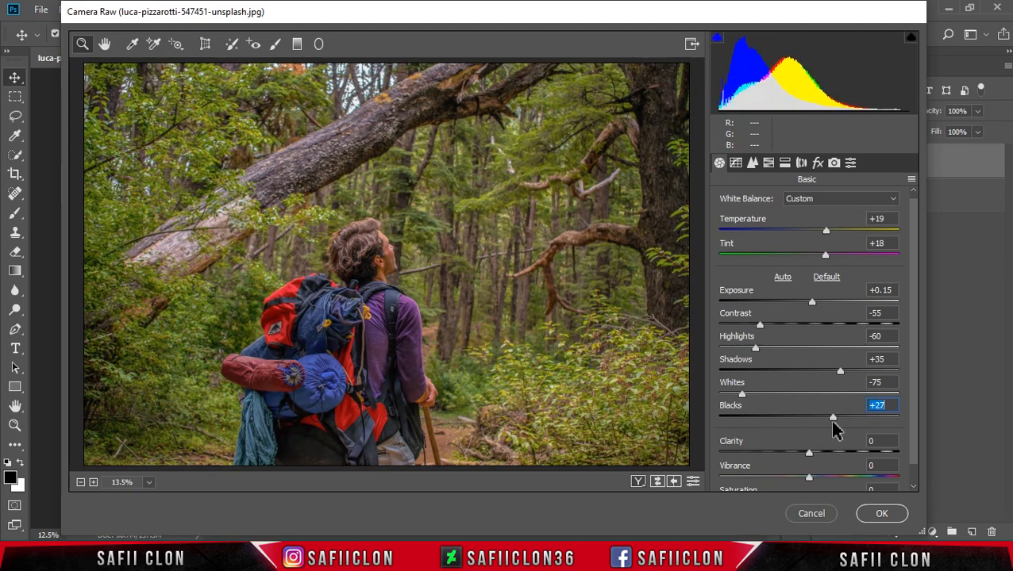
- Set Clarity to +18, Vibrance to -13 and Saturation to +13 in the basic adjustments
{"action": "left_click_drag", "start_coordinate": [907, 413], "coordinate": [911, 452]}
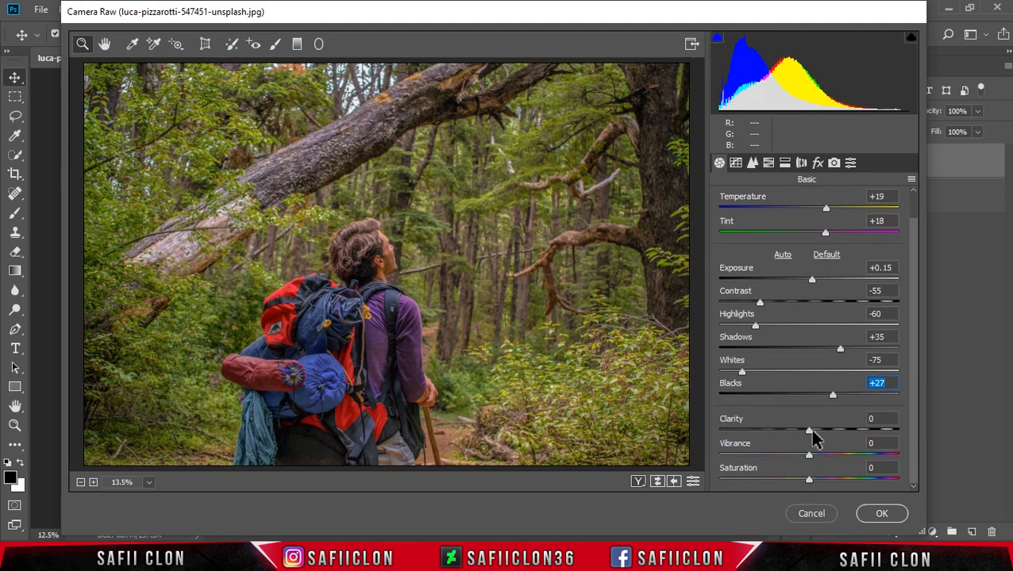
{"action": "left_click_drag", "start_coordinate": [809, 433], "coordinate": [820, 479]}
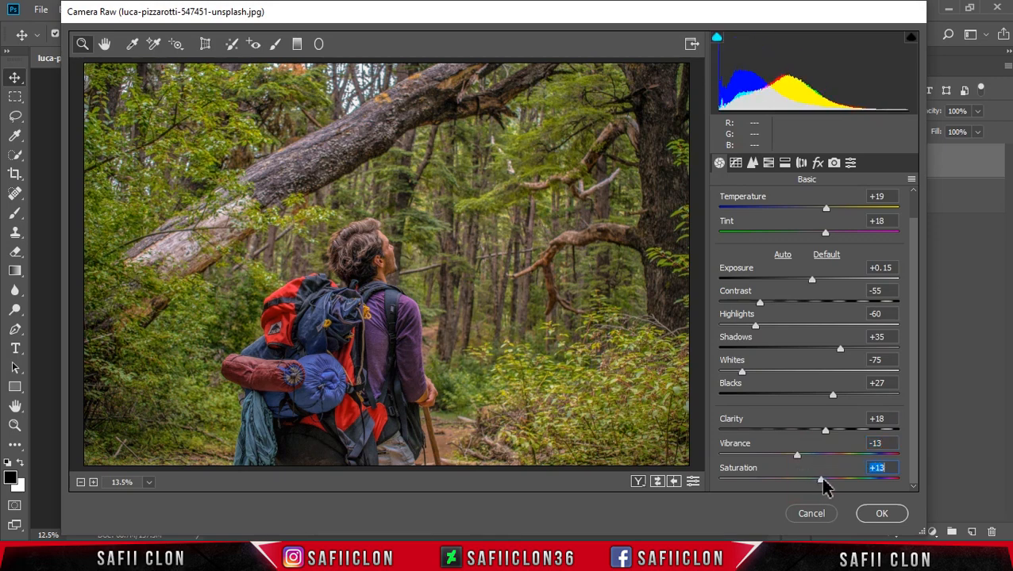
- On the RGB point tone curve, add a midpoint at about 129/127 and a shadow point with input 65, output 57
{"action": "left_click", "coordinate": [737, 165]}
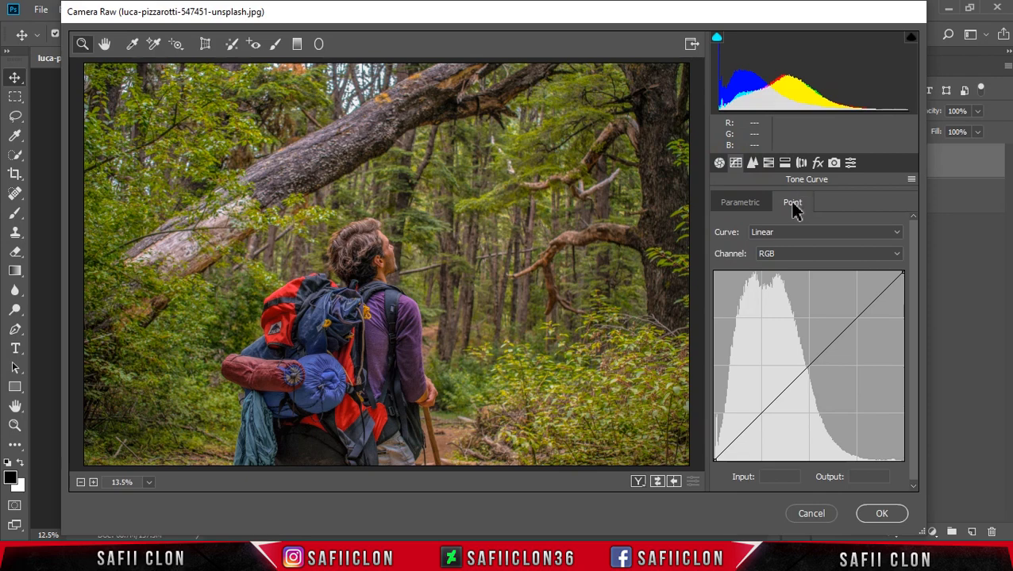
{"action": "left_click", "coordinate": [810, 255]}
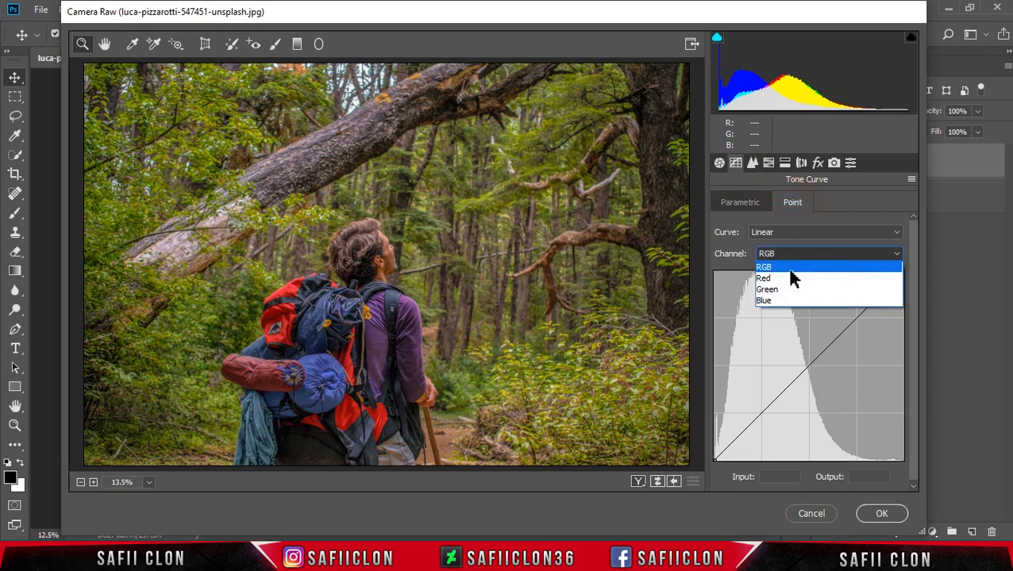
{"action": "left_click", "coordinate": [803, 267]}
{"action": "left_click", "coordinate": [809, 367]}
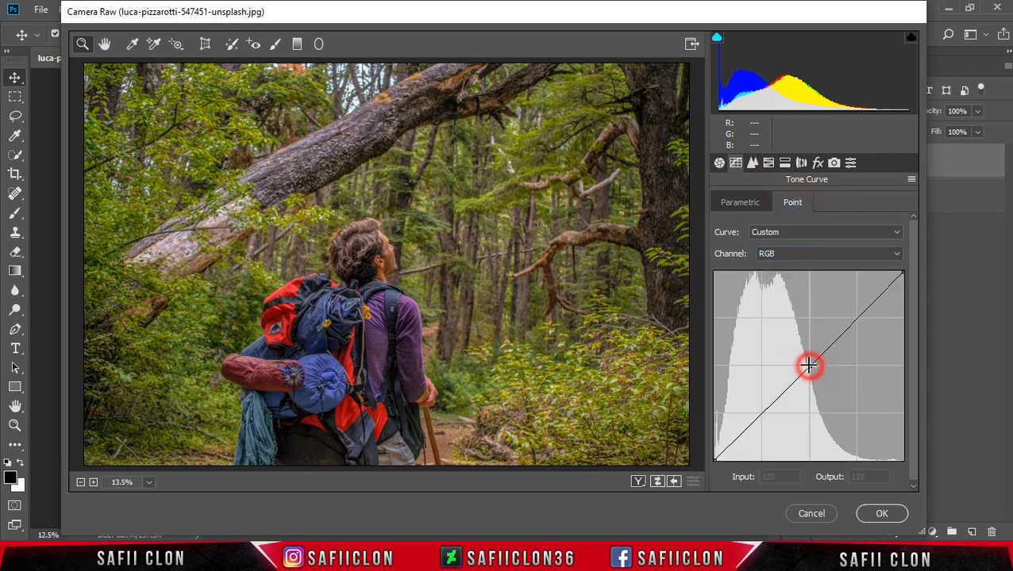
{"action": "left_click", "coordinate": [760, 413]}
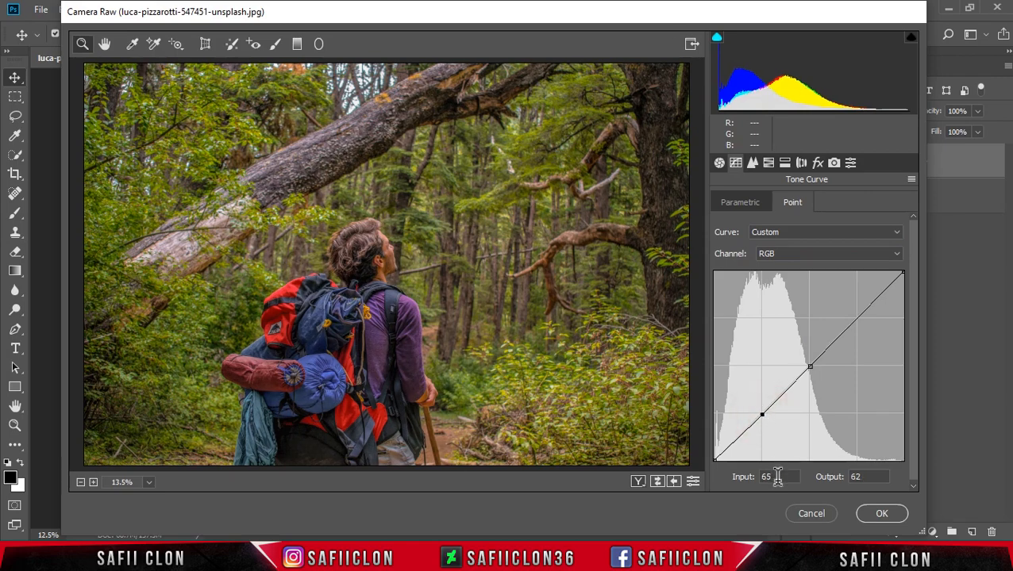
{"action": "left_click_drag", "start_coordinate": [778, 477], "coordinate": [756, 484]}
{"action": "type", "text": "57"}
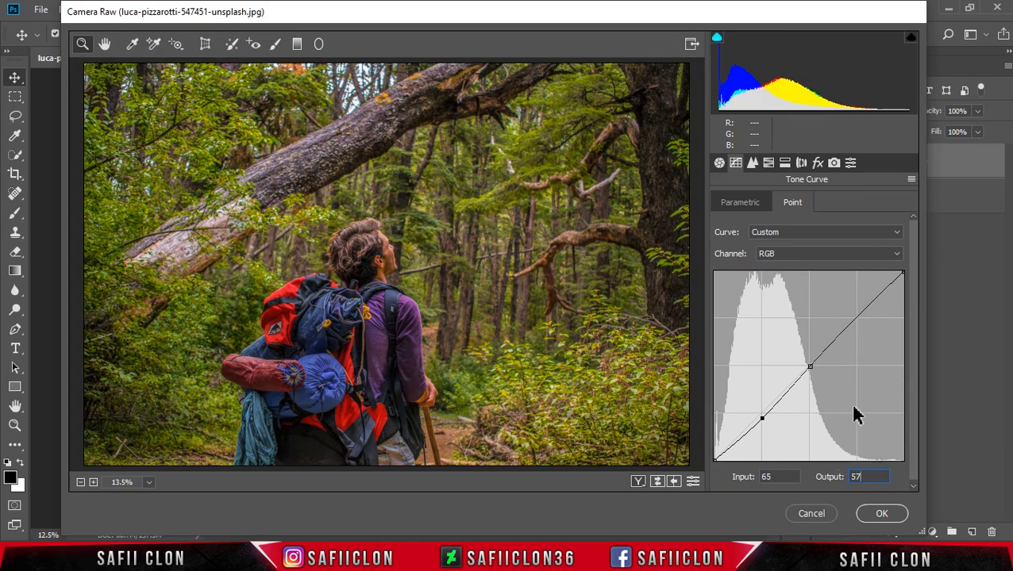
- Add a highlight point to the RGB tone curve and set its input to 199 and output to 189
{"action": "left_click", "coordinate": [855, 318]}
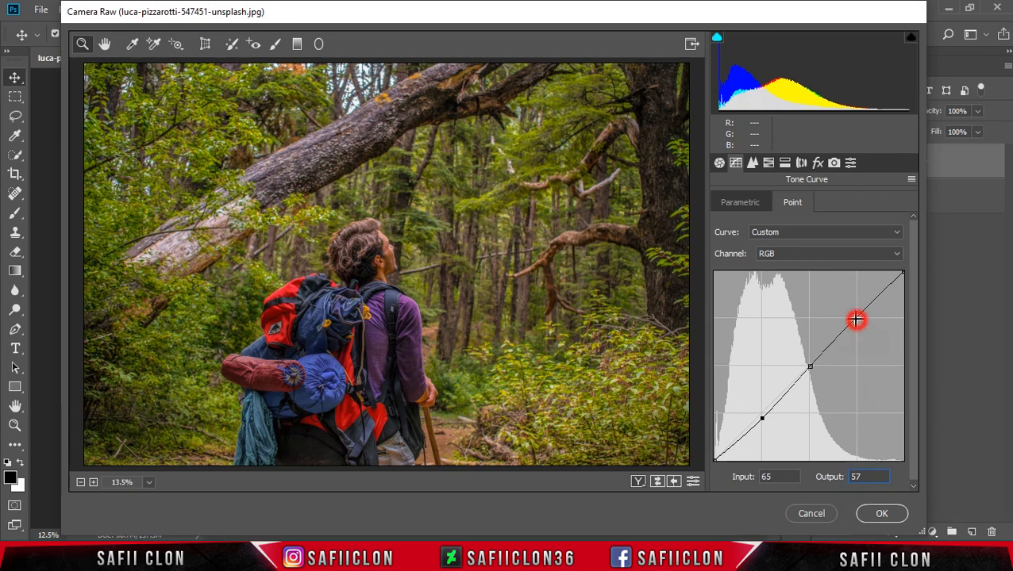
{"action": "left_click_drag", "start_coordinate": [794, 476], "coordinate": [762, 478]}
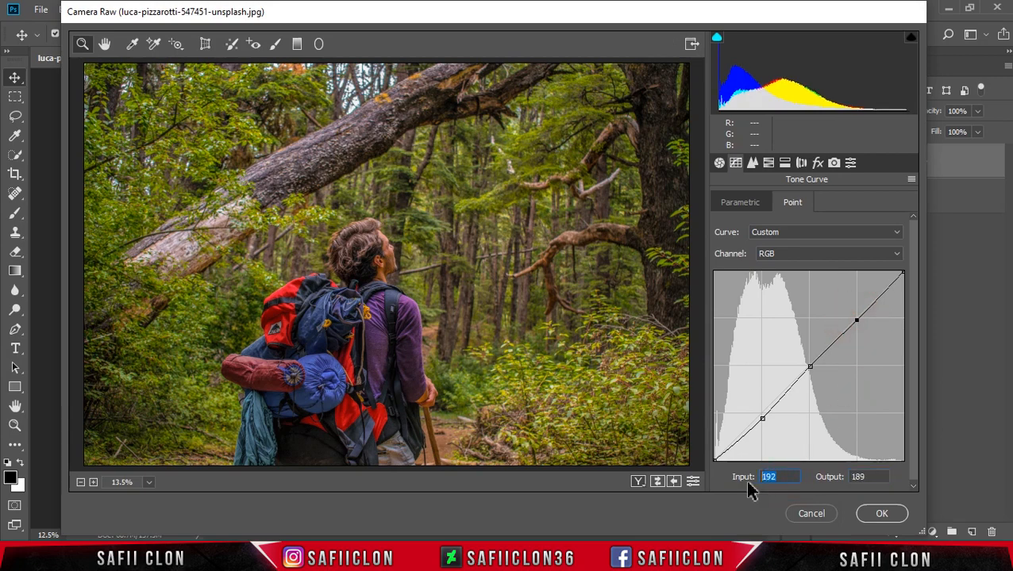
{"action": "type", "text": "199"}
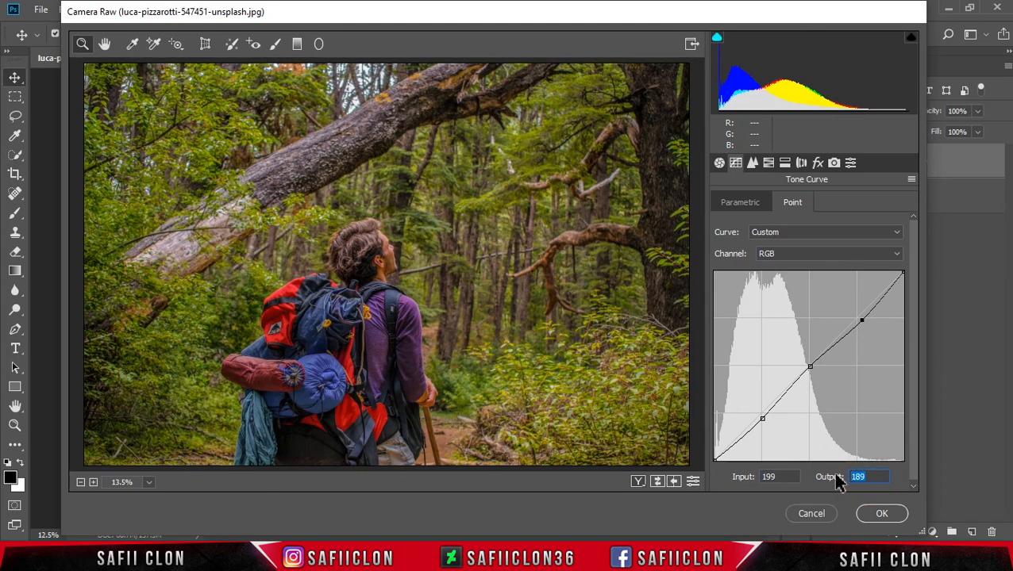
{"action": "type", "text": "189"}
- Lift the black end point of the RGB tone curve to an output of 15 at input 0
{"action": "left_click", "coordinate": [715, 460]}
{"action": "left_click", "coordinate": [782, 479]}
{"action": "left_click", "coordinate": [865, 476]}
{"action": "type", "text": "15"}
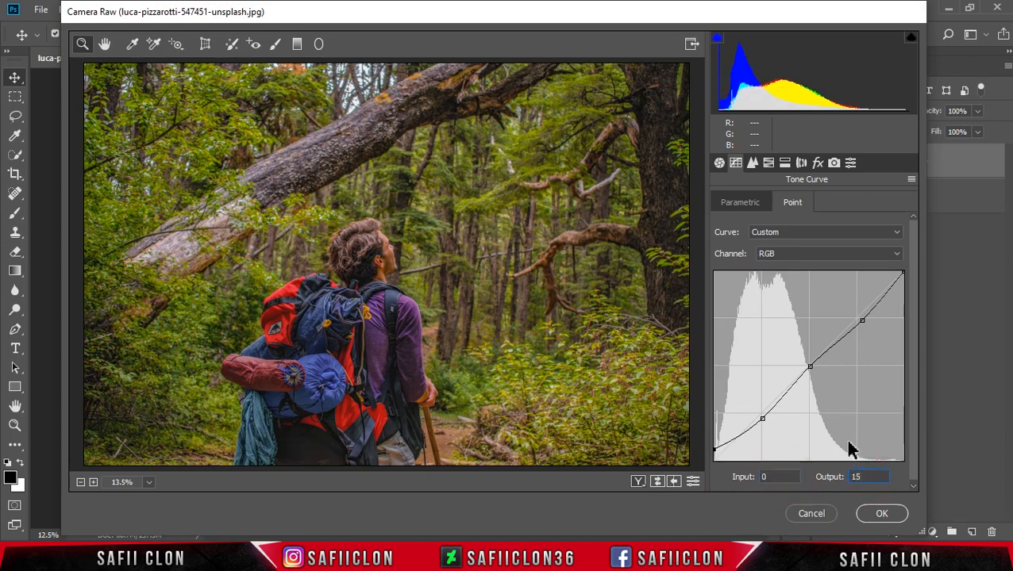
- Set the HSL hues to Yellows -100, Greens -100, Aquas -60, Blues +10, Purples +18 and Magentas +40
{"action": "left_click", "coordinate": [768, 163]}
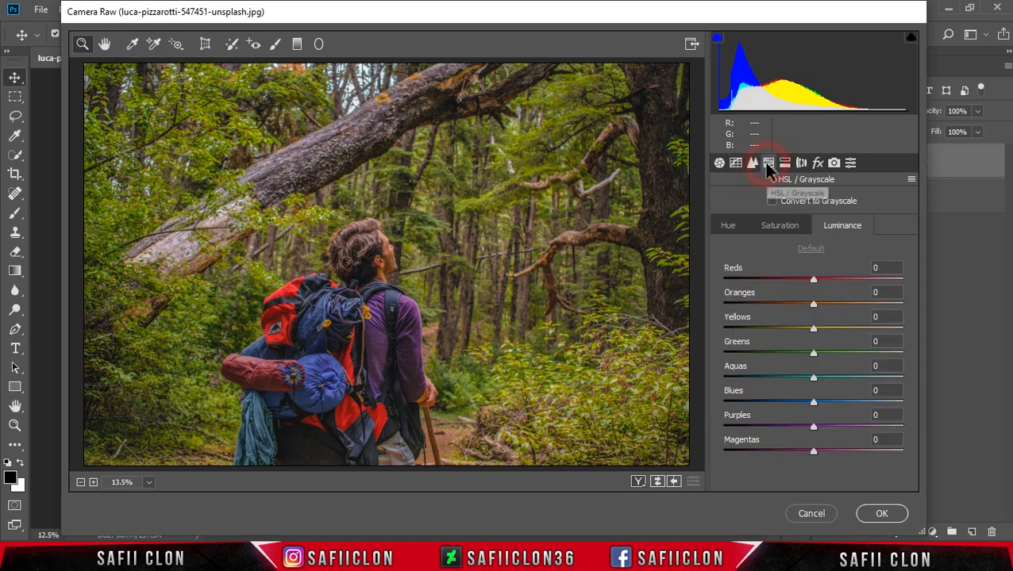
{"action": "left_click", "coordinate": [729, 228]}
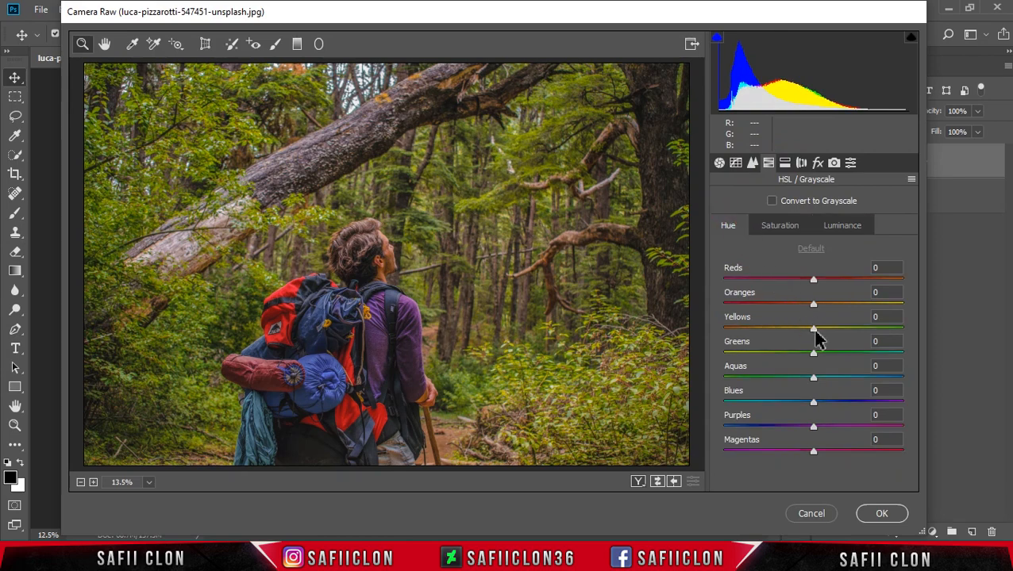
{"action": "left_click_drag", "start_coordinate": [814, 330], "coordinate": [717, 325]}
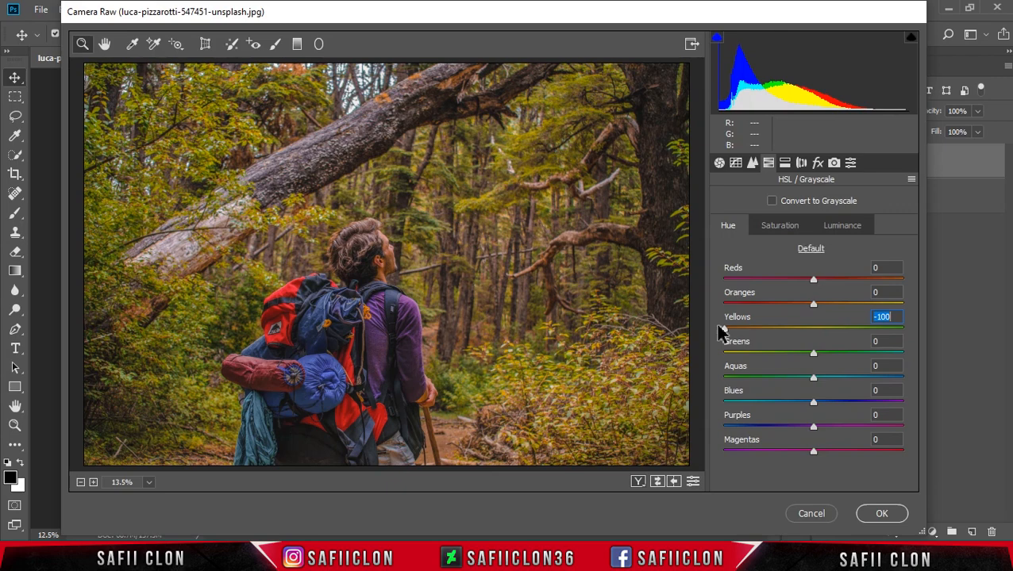
{"action": "left_click_drag", "start_coordinate": [812, 353], "coordinate": [722, 357]}
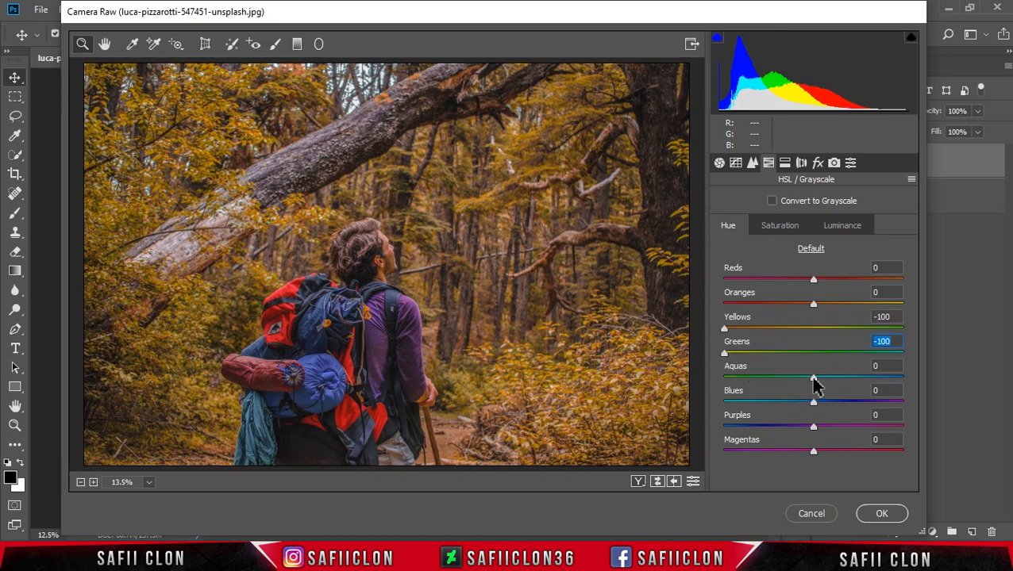
{"action": "left_click_drag", "start_coordinate": [814, 381], "coordinate": [762, 391]}
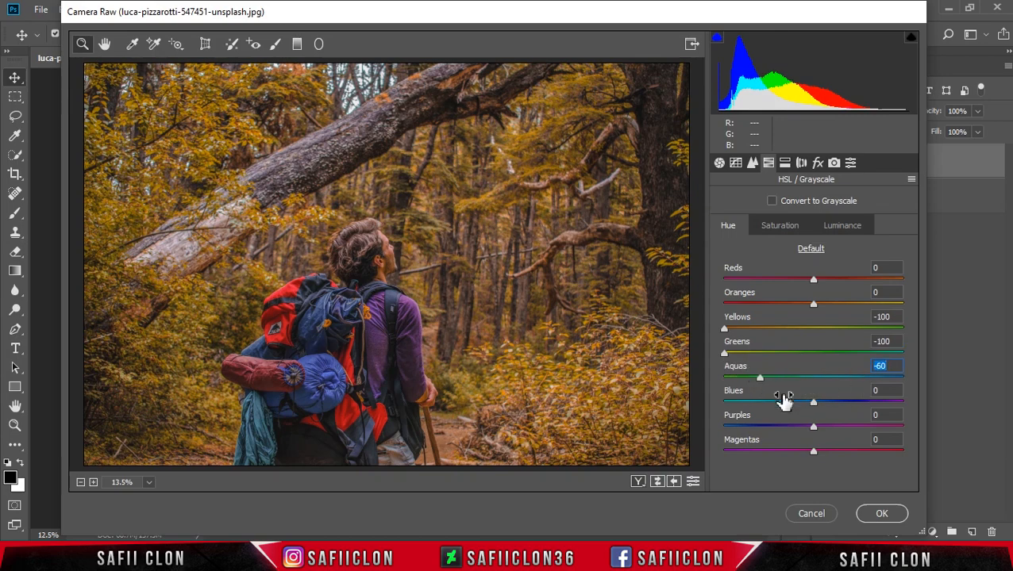
{"action": "left_click_drag", "start_coordinate": [817, 407], "coordinate": [828, 407]}
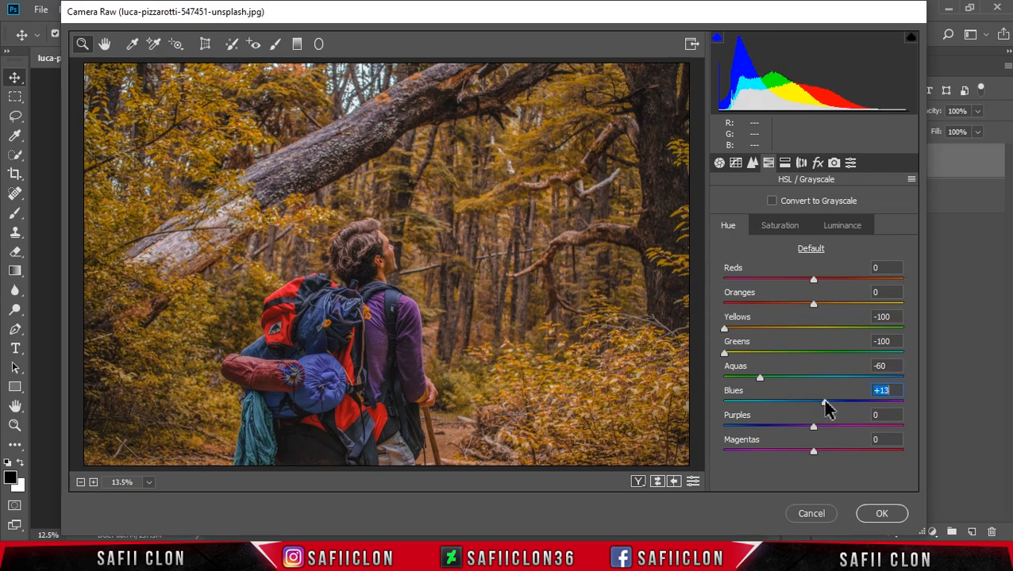
{"action": "left_click_drag", "start_coordinate": [812, 427], "coordinate": [841, 450]}
{"action": "left_click", "coordinate": [829, 433]}
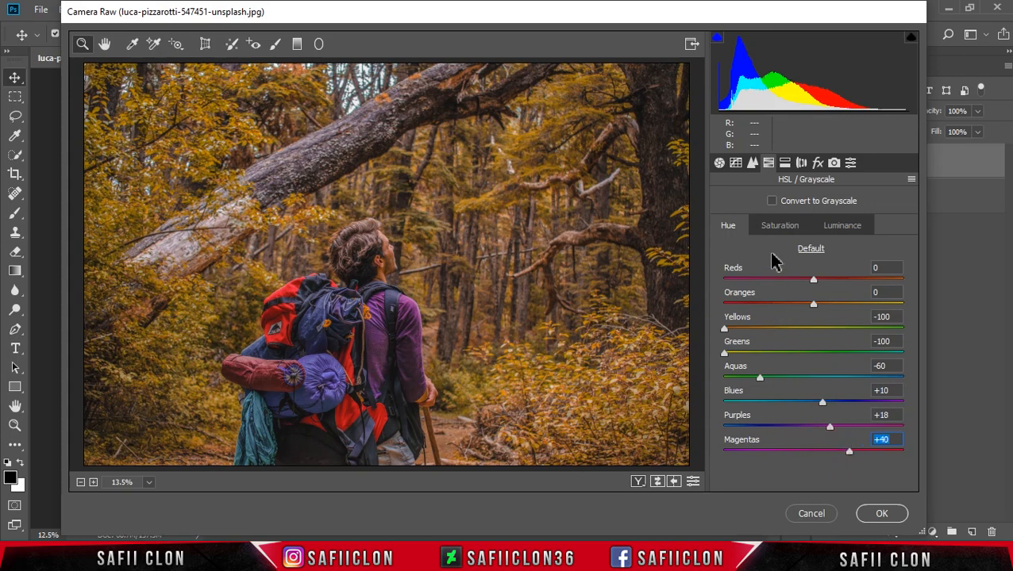
- Set the HSL saturation to Oranges -24, Yellows -13, Greens -34, Aquas -100, Blues -28, Purples +20 and Magentas +32
{"action": "left_click", "coordinate": [781, 228]}
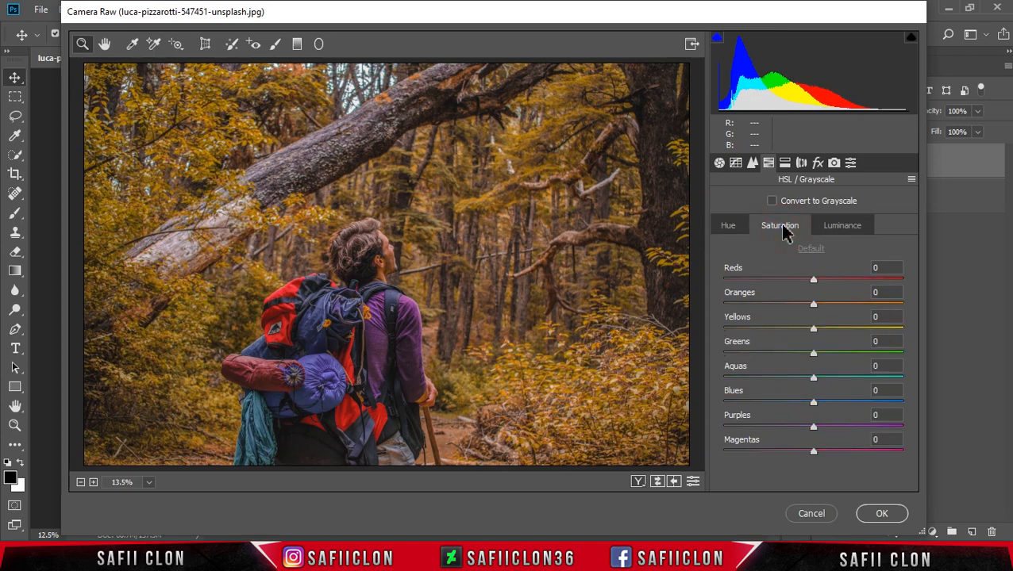
{"action": "left_click_drag", "start_coordinate": [813, 305], "coordinate": [792, 302]}
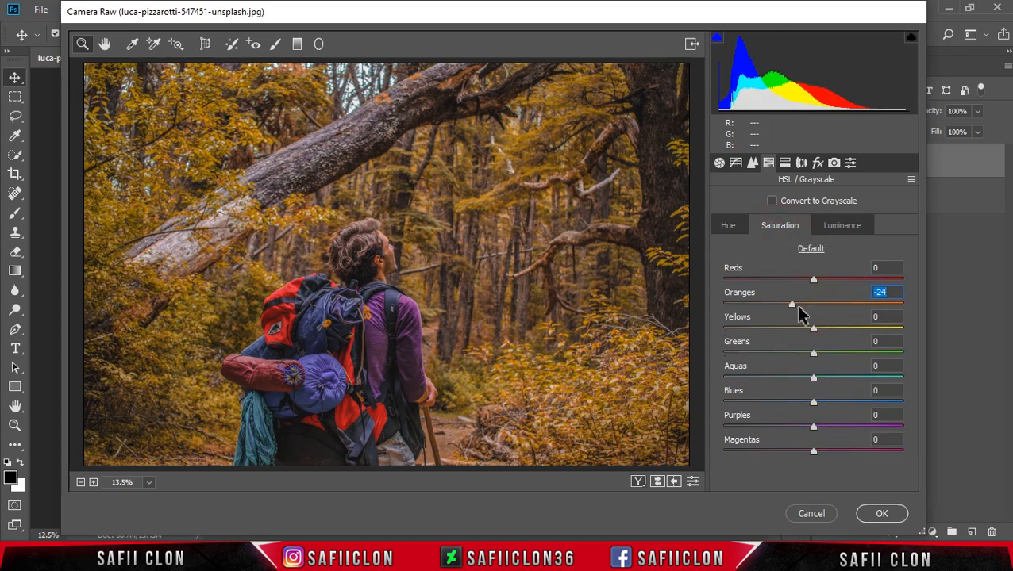
{"action": "left_click_drag", "start_coordinate": [825, 334], "coordinate": [803, 338]}
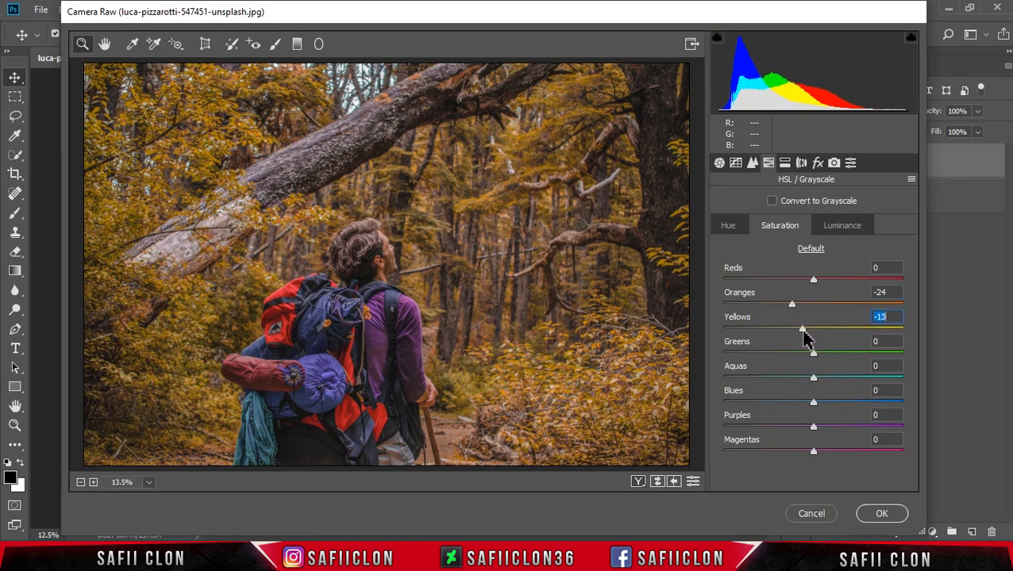
{"action": "left_click_drag", "start_coordinate": [815, 354], "coordinate": [722, 381]}
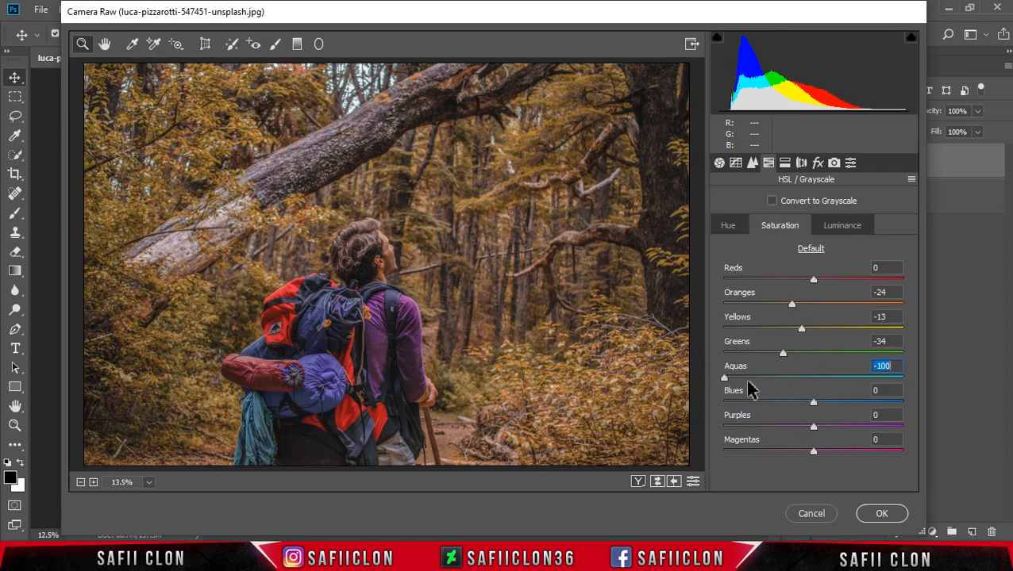
{"action": "left_click_drag", "start_coordinate": [812, 402], "coordinate": [809, 403]}
{"action": "left_click_drag", "start_coordinate": [798, 409], "coordinate": [844, 454]}
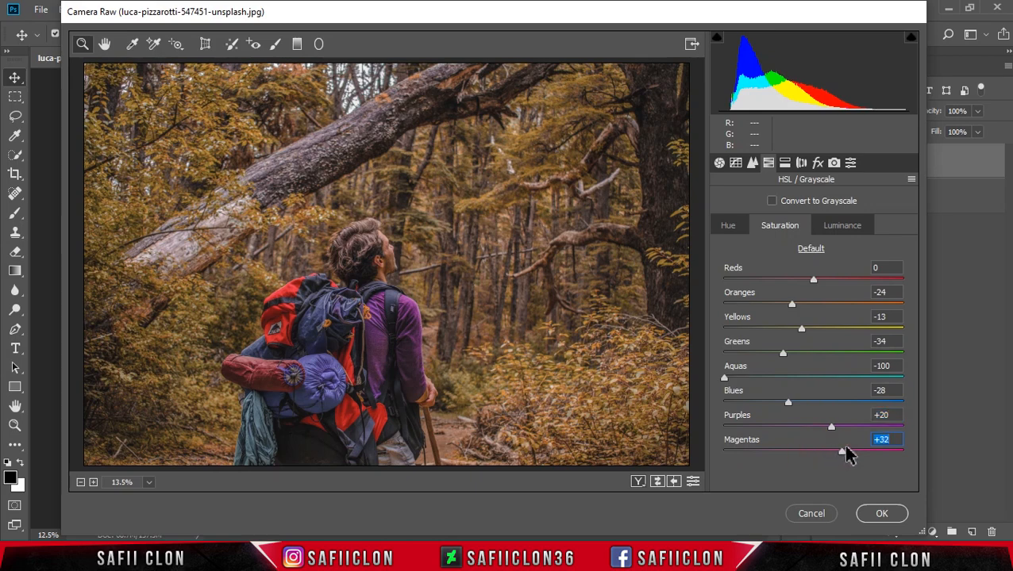
- Set the HSL luminance to Oranges +85, Yellows -31, Greens -43, Aquas -99 and Blues +8
{"action": "left_click", "coordinate": [846, 231]}
{"action": "left_click_drag", "start_coordinate": [813, 303], "coordinate": [873, 309]}
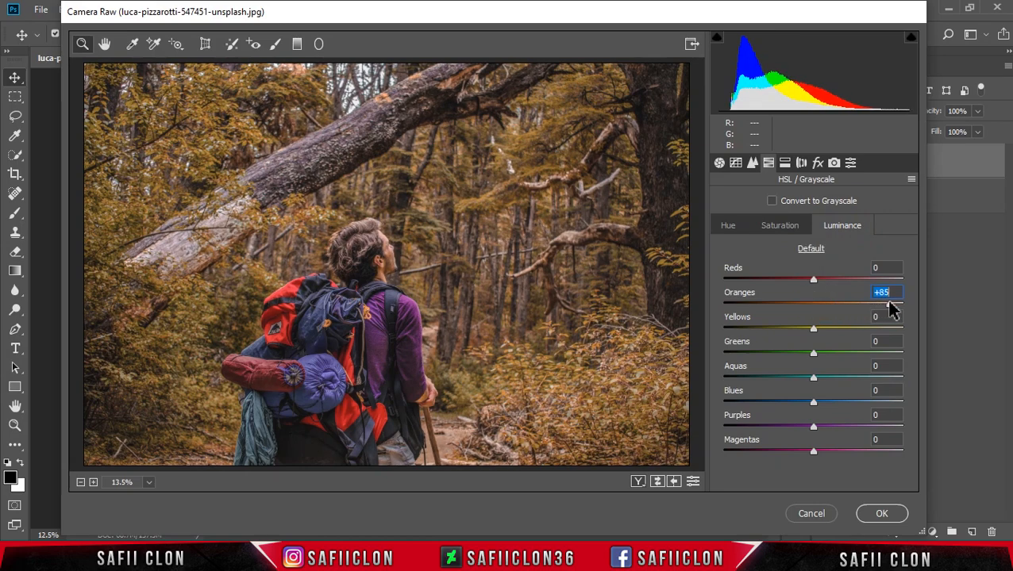
{"action": "left_click_drag", "start_coordinate": [813, 329], "coordinate": [784, 330]}
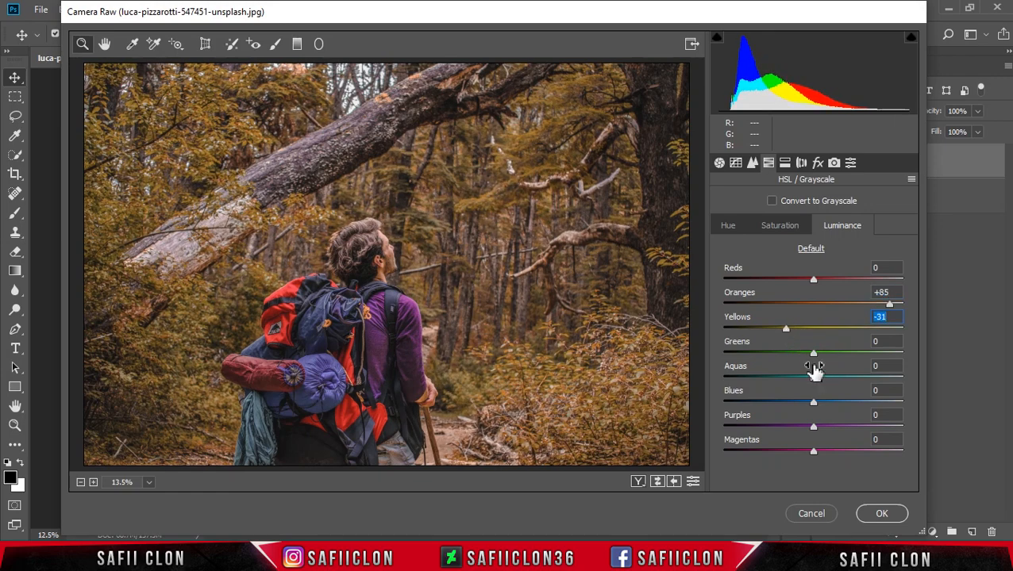
{"action": "left_click_drag", "start_coordinate": [813, 353], "coordinate": [724, 379]}
{"action": "left_click_drag", "start_coordinate": [814, 402], "coordinate": [822, 404]}
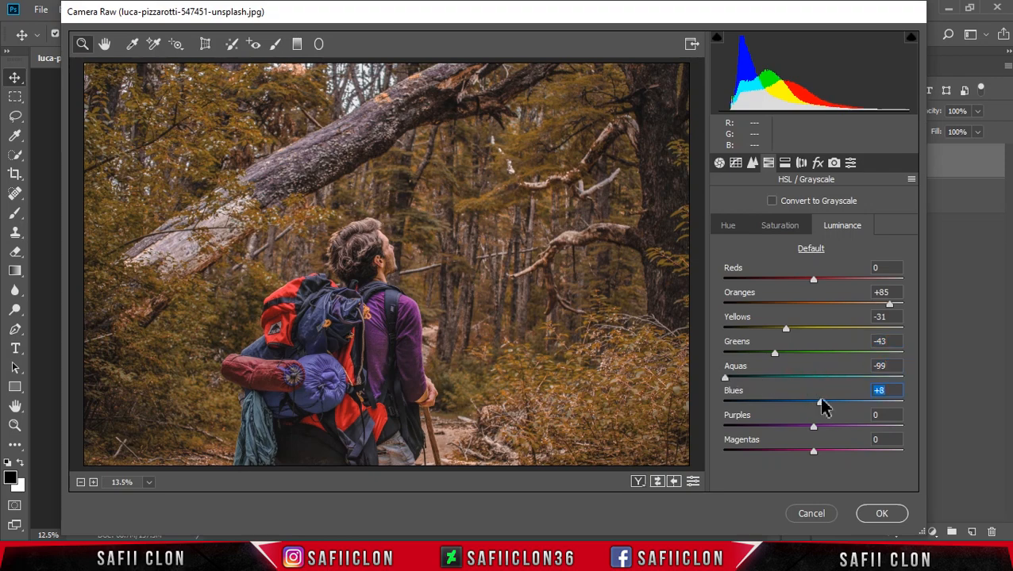
- Split-tone the photo with highlights at hue 84, saturation 10, shadows at hue 48, saturation 23, and balance -33
{"action": "left_click", "coordinate": [784, 164]}
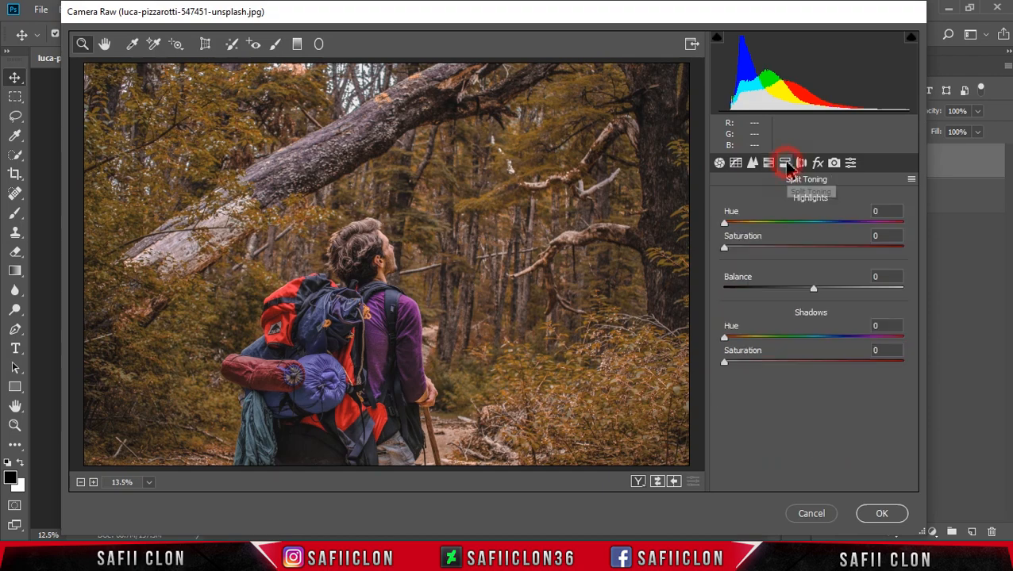
{"action": "left_click_drag", "start_coordinate": [727, 223], "coordinate": [743, 248]}
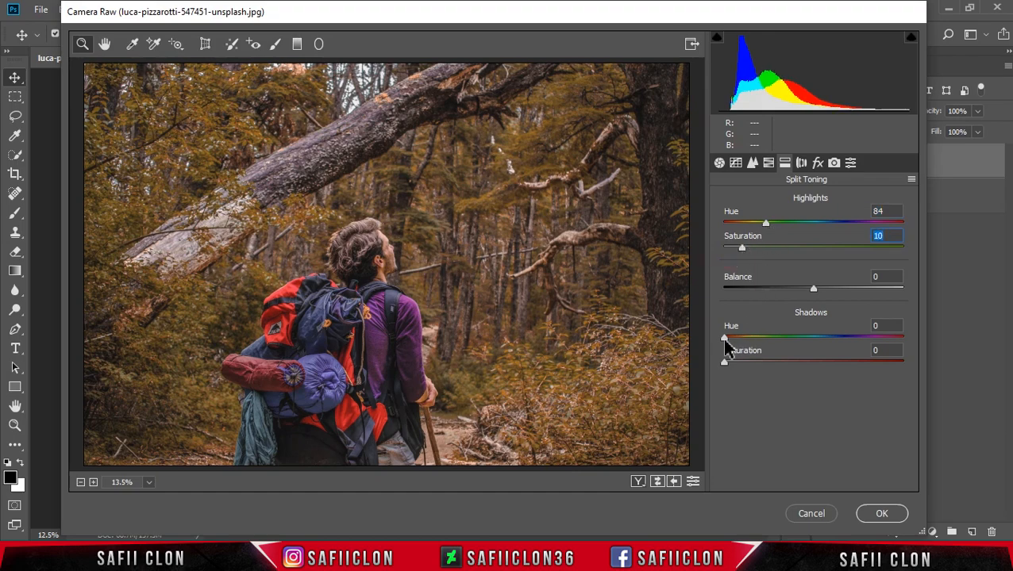
{"action": "left_click_drag", "start_coordinate": [724, 341], "coordinate": [763, 362]}
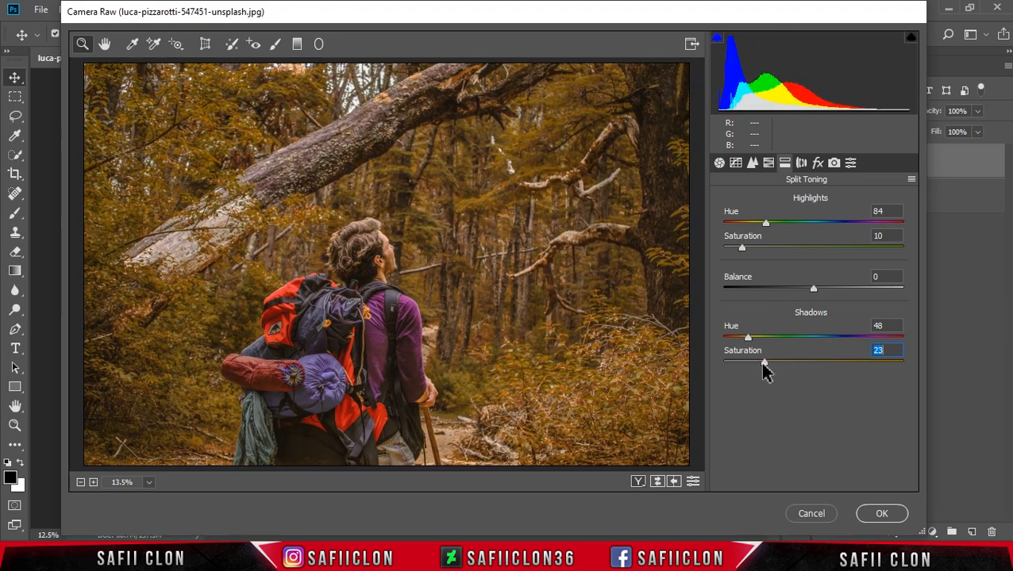
{"action": "left_click_drag", "start_coordinate": [813, 289], "coordinate": [788, 290]}
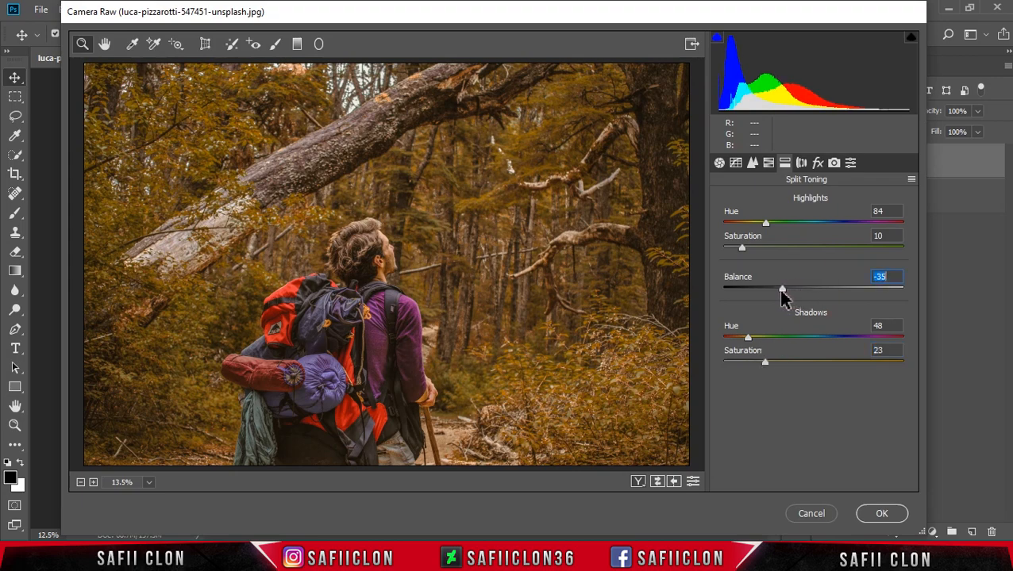
- Set Dehaze to +27 and add a post-crop vignette with amount -13 and midpoint 44
{"action": "left_click", "coordinate": [818, 164]}
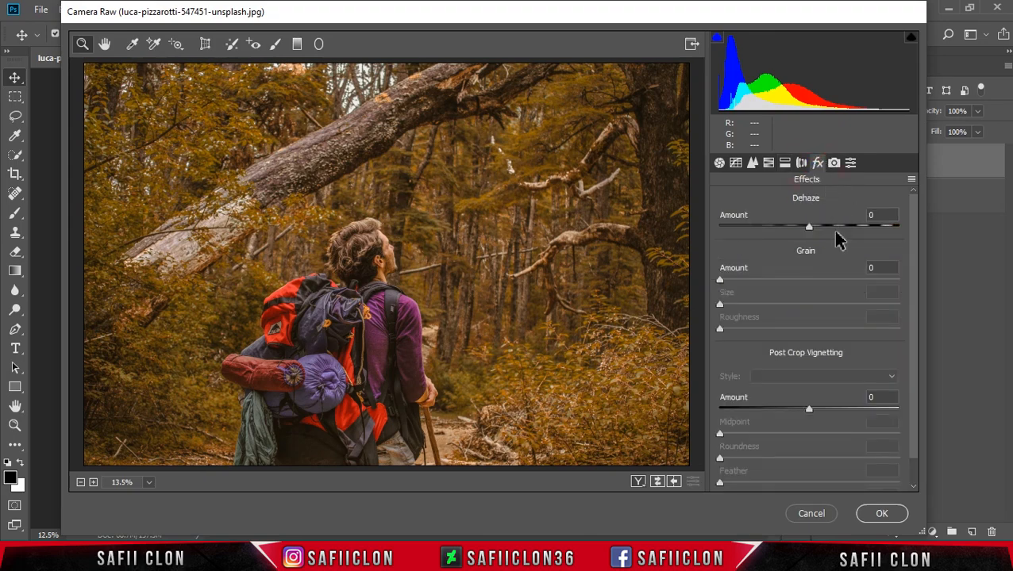
{"action": "left_click_drag", "start_coordinate": [809, 227], "coordinate": [832, 228]}
{"action": "left_click_drag", "start_coordinate": [809, 411], "coordinate": [800, 445]}
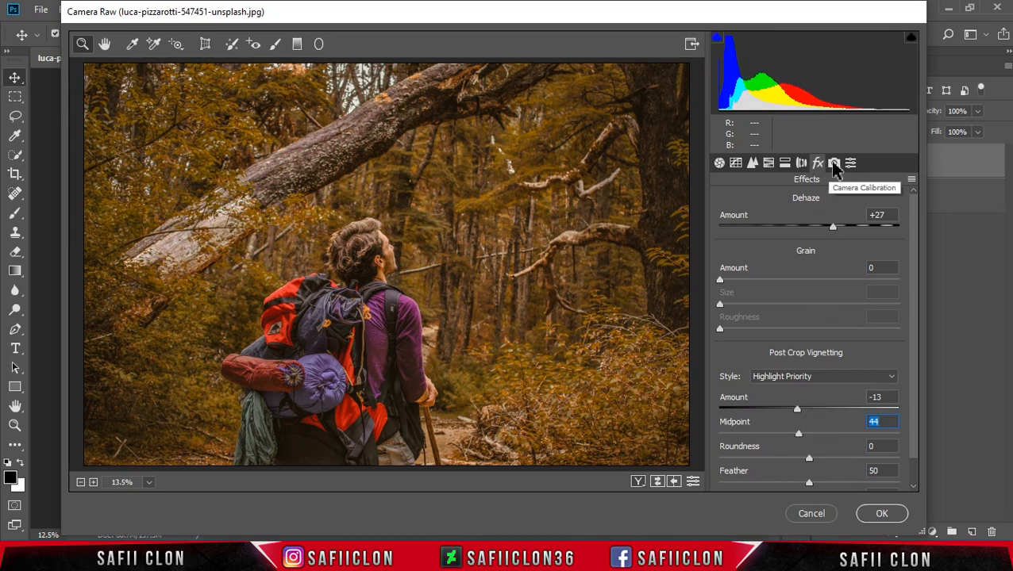
- In the camera calibration, set Green Primary hue to -28, Blue Primary hue to -12 and Blue Primary saturation to +13
{"action": "left_click", "coordinate": [833, 163]}
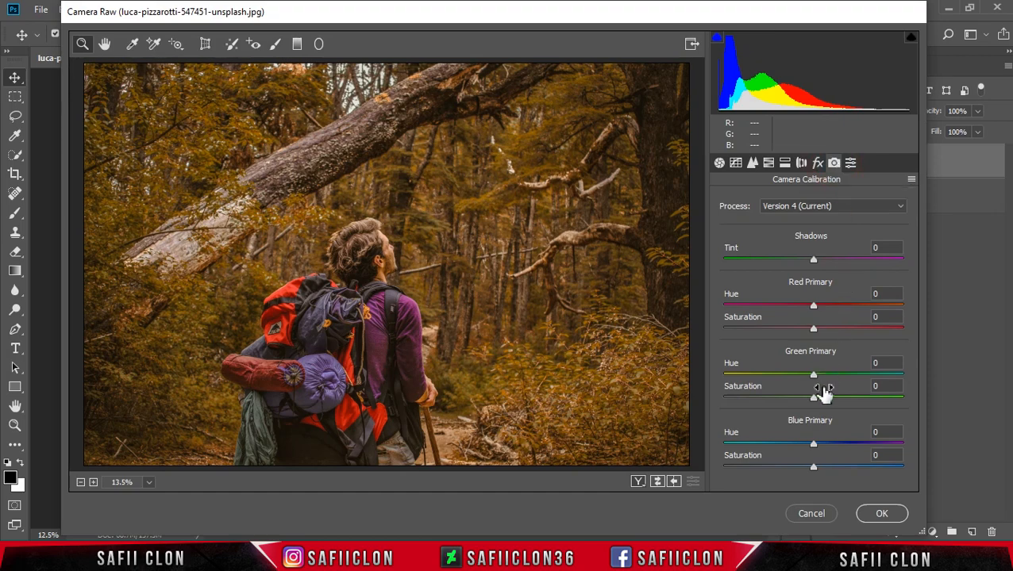
{"action": "left_click_drag", "start_coordinate": [818, 379], "coordinate": [788, 371]}
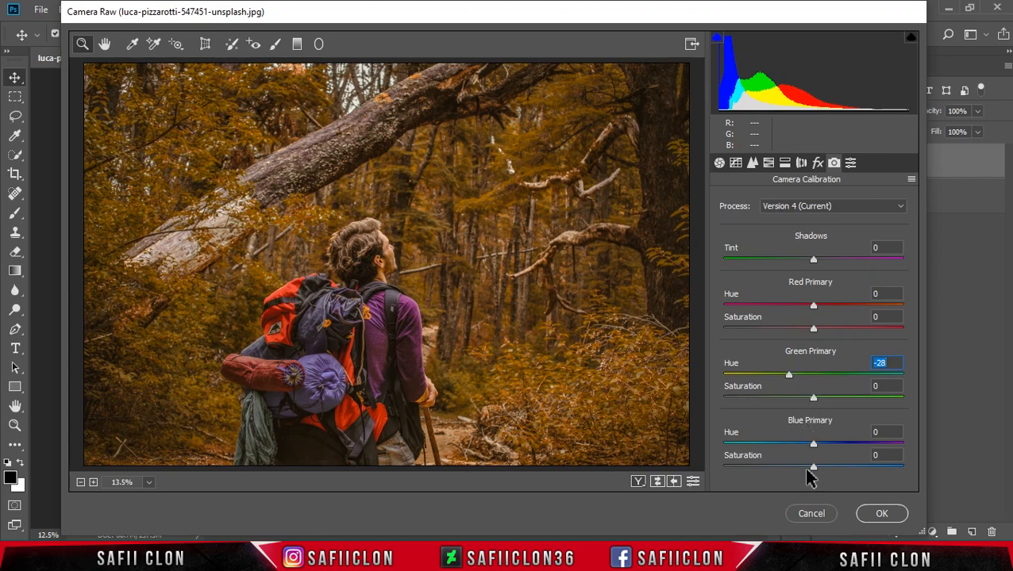
{"action": "left_click_drag", "start_coordinate": [813, 445], "coordinate": [806, 449]}
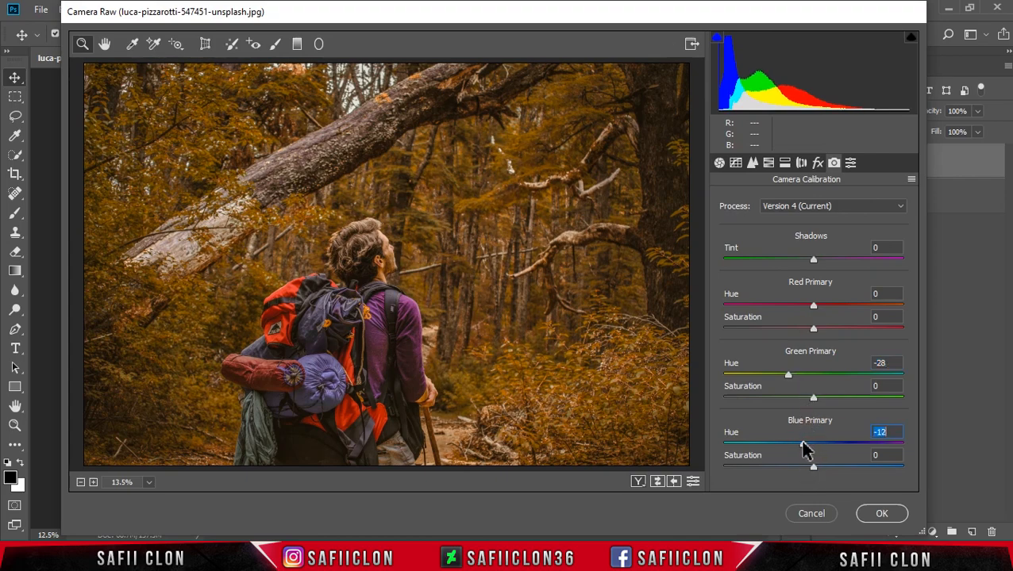
{"action": "left_click_drag", "start_coordinate": [813, 469], "coordinate": [826, 475]}
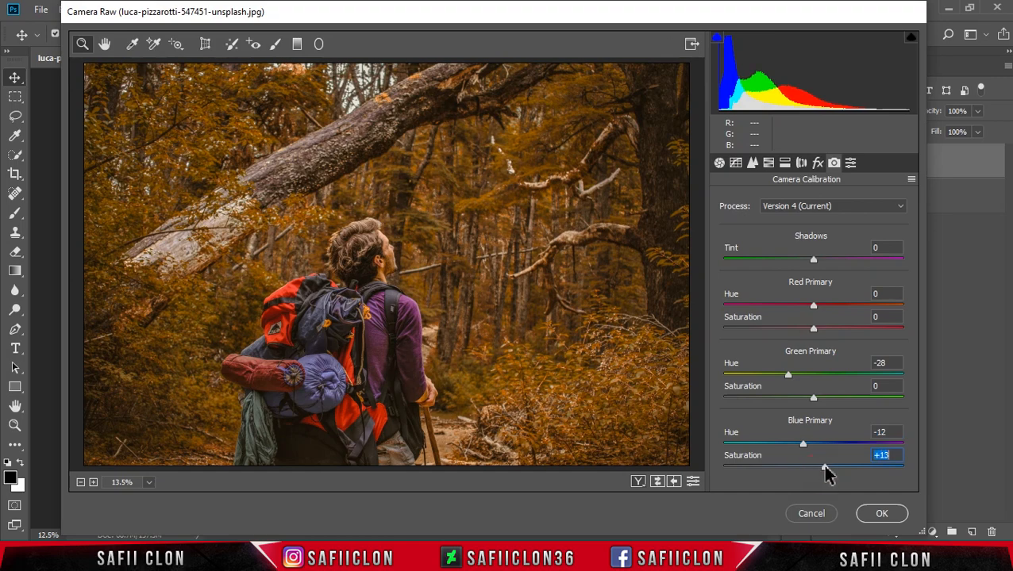
- Compare the before and after previews of the grade and apply the Camera Raw Filter to the EDIT layer
{"action": "left_click", "coordinate": [637, 481]}
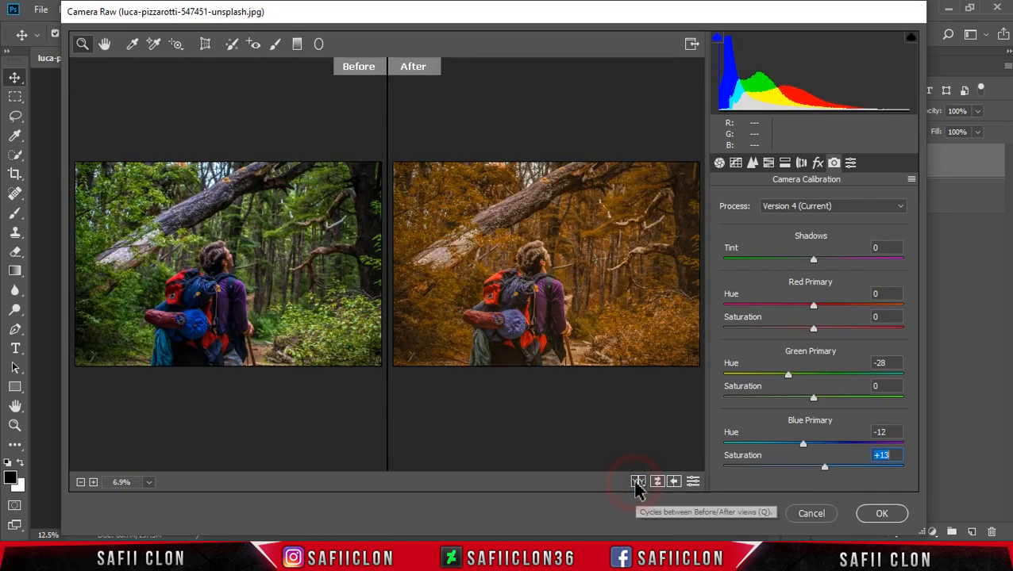
{"action": "left_click", "coordinate": [637, 482]}
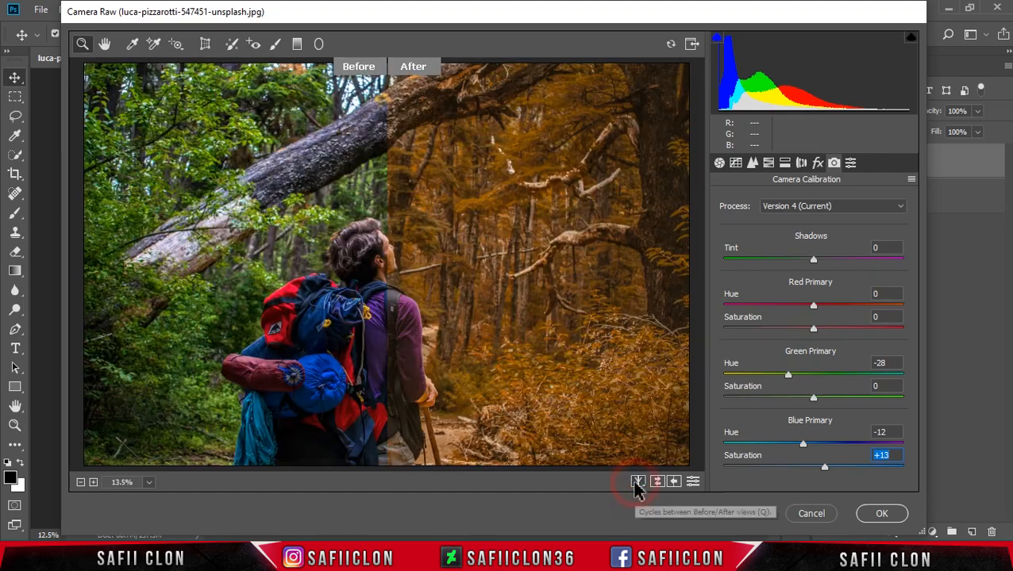
{"action": "left_click", "coordinate": [637, 482]}
{"action": "left_click", "coordinate": [637, 482]}
{"action": "left_click", "coordinate": [637, 482]}
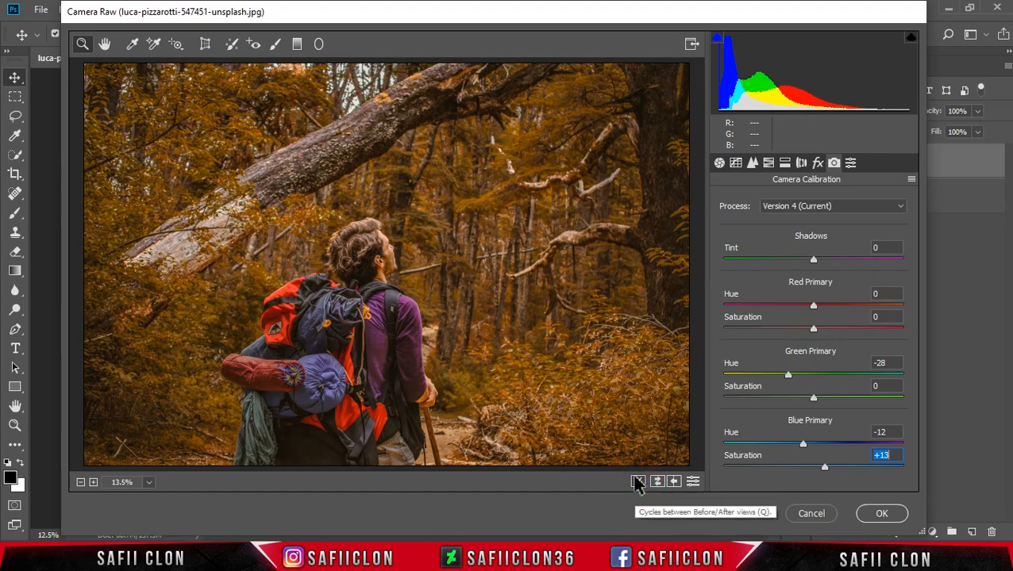
{"action": "left_click", "coordinate": [719, 163]}
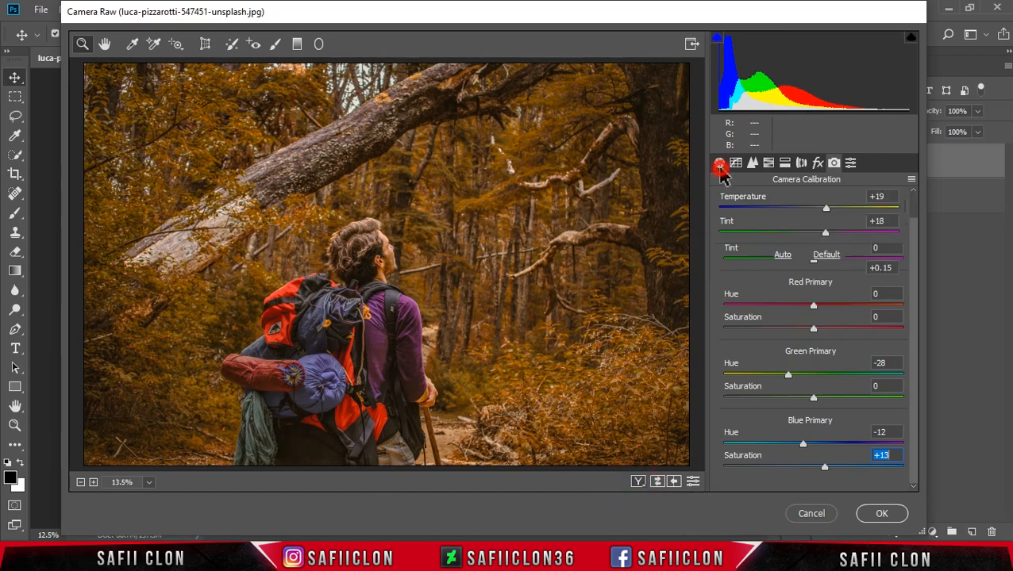
{"action": "left_click", "coordinate": [871, 515]}
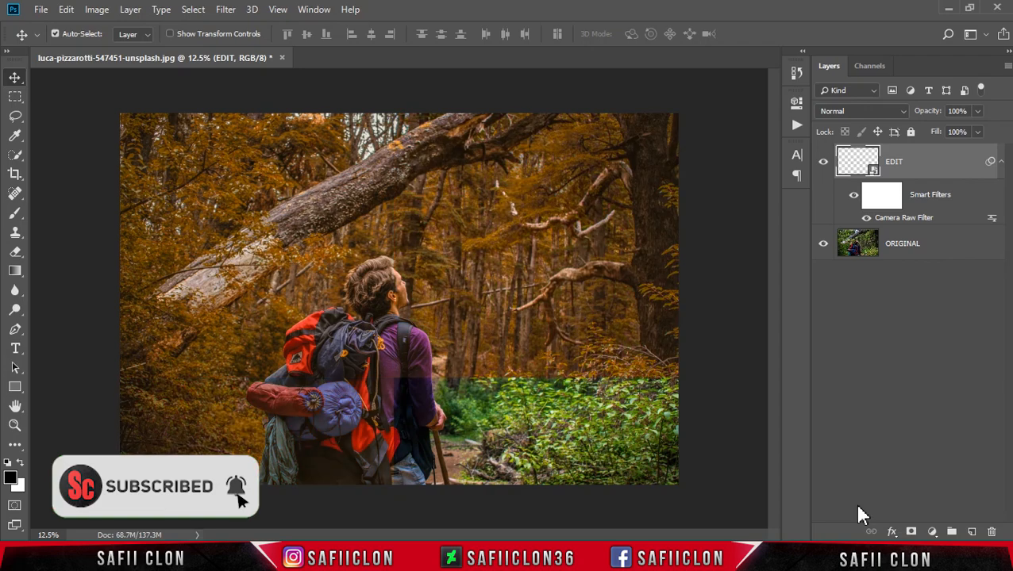
- Toggle the EDIT layer's visibility to compare the graded photo with the original
{"action": "left_click", "coordinate": [824, 163]}
{"action": "left_click", "coordinate": [824, 164]}
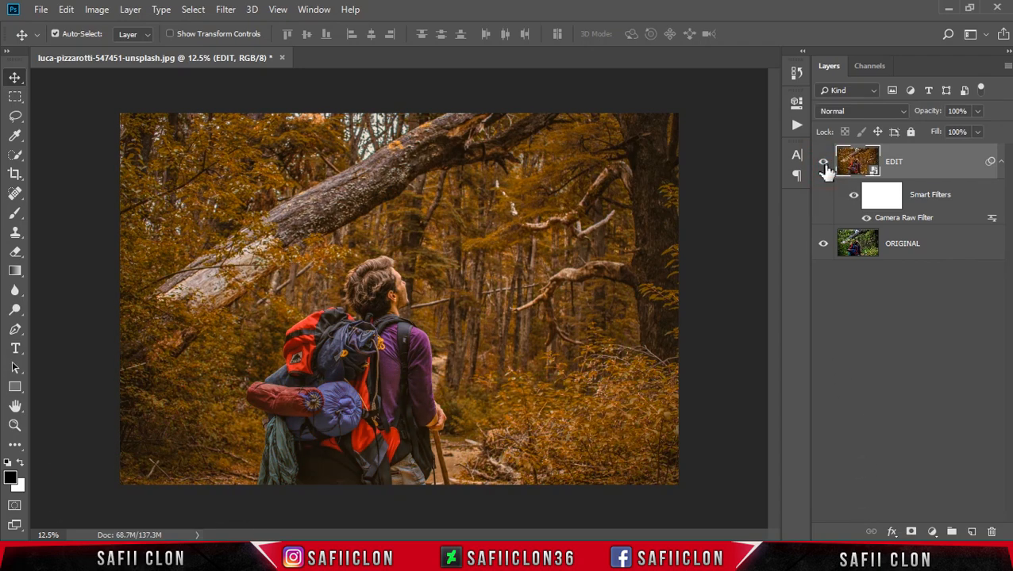
{"action": "left_click", "coordinate": [824, 167]}
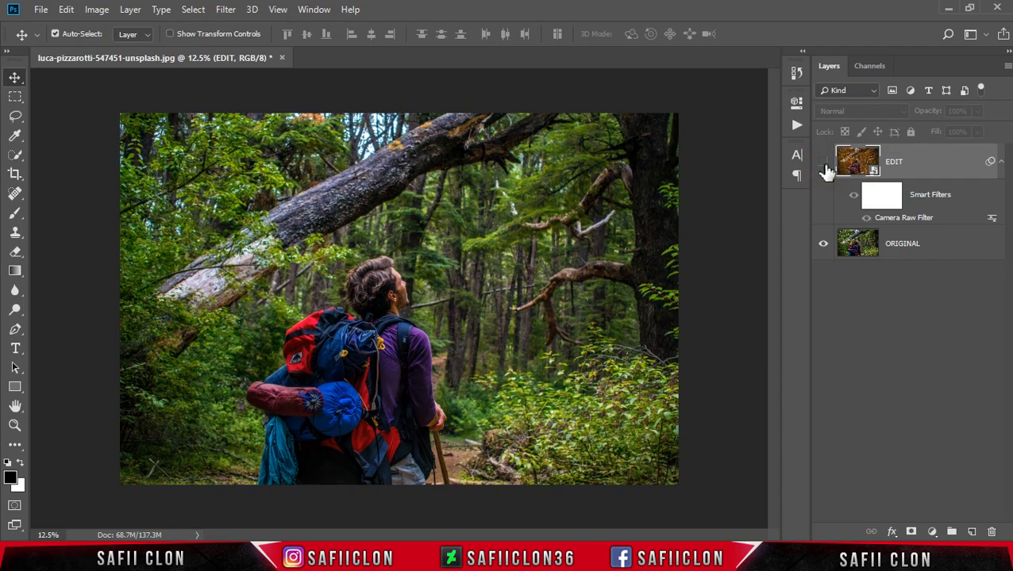
- Hide and show the EDIT layer again to check the orange grade against the untouched photo
{"action": "left_click", "coordinate": [824, 165]}
{"action": "left_click", "coordinate": [823, 165]}
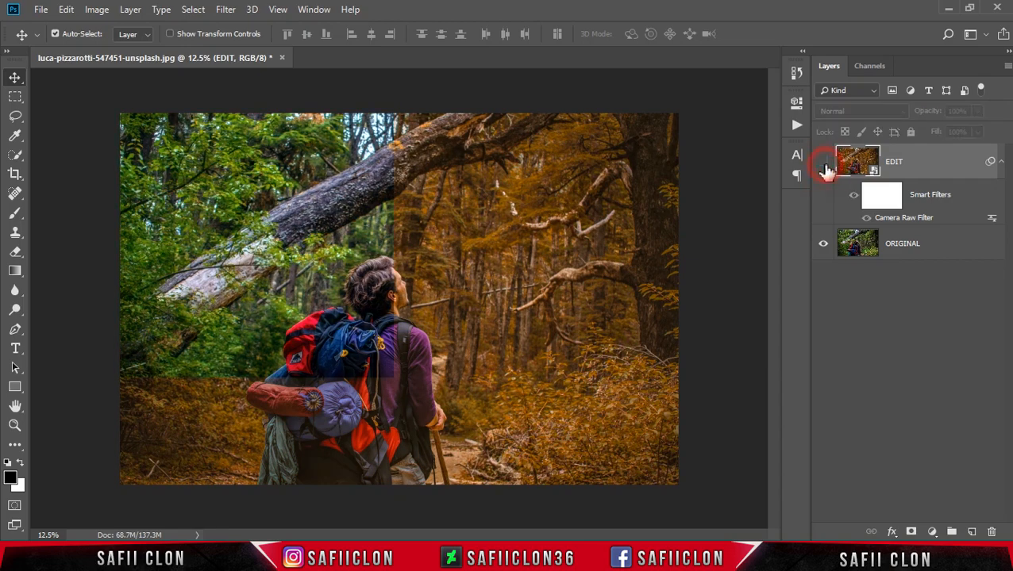
{"action": "left_click", "coordinate": [824, 166]}
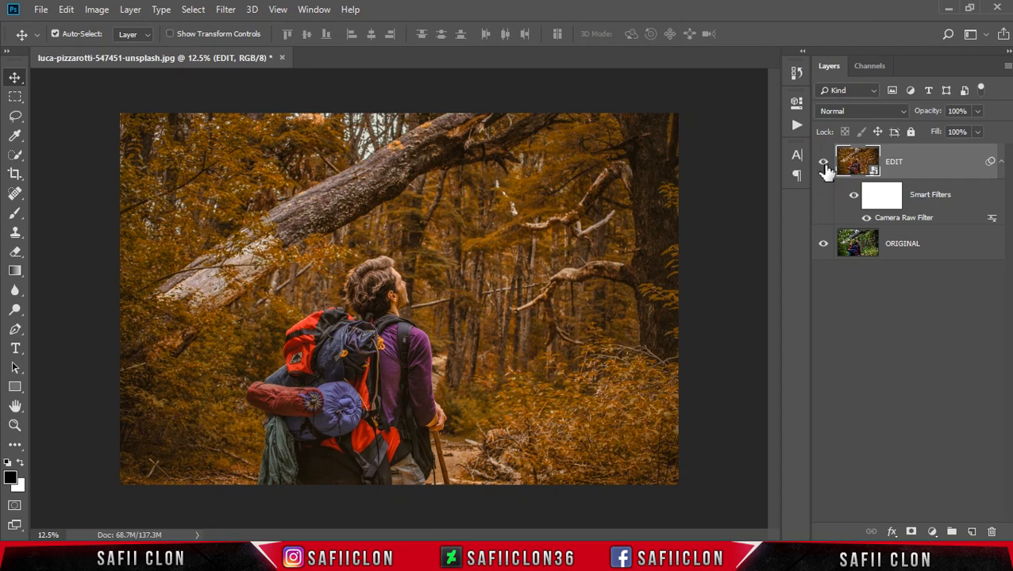
{"action": "left_click", "coordinate": [933, 170]}
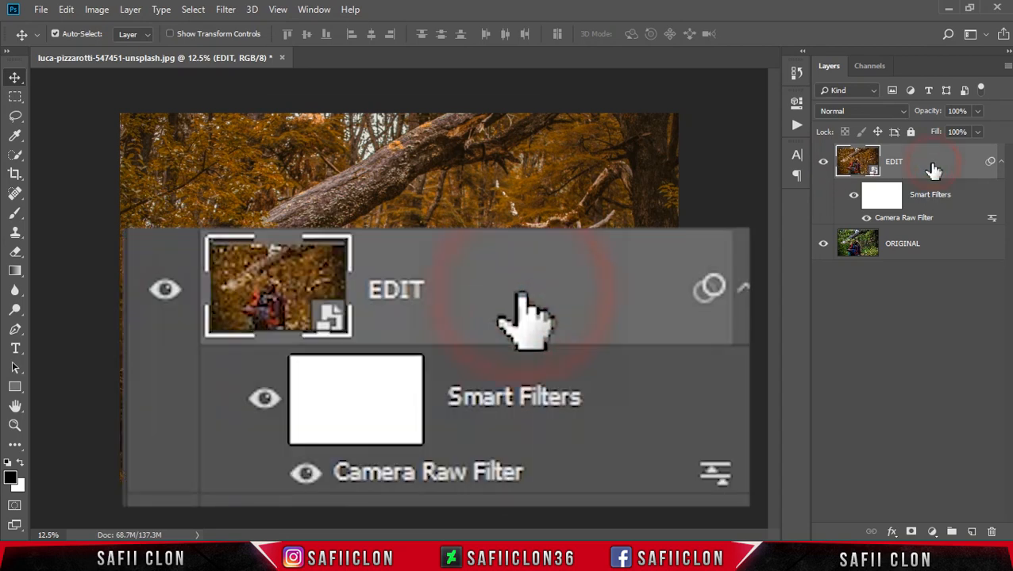
- Reopen the EDIT layer's Camera Raw Filter and save all its settings as Orange in the Orange folder on drive D
{"action": "double_click", "coordinate": [914, 219]}
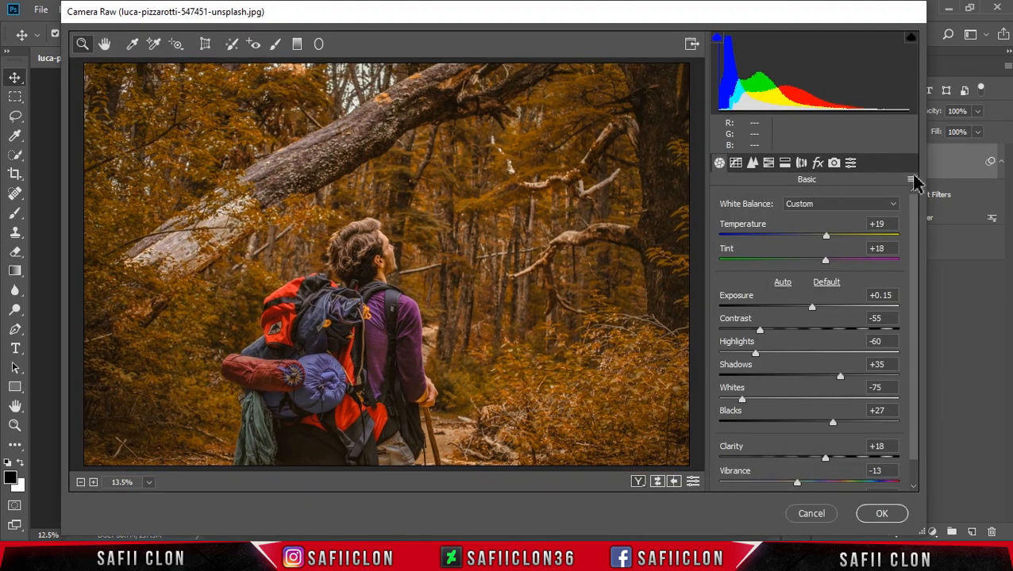
{"action": "left_click", "coordinate": [911, 181]}
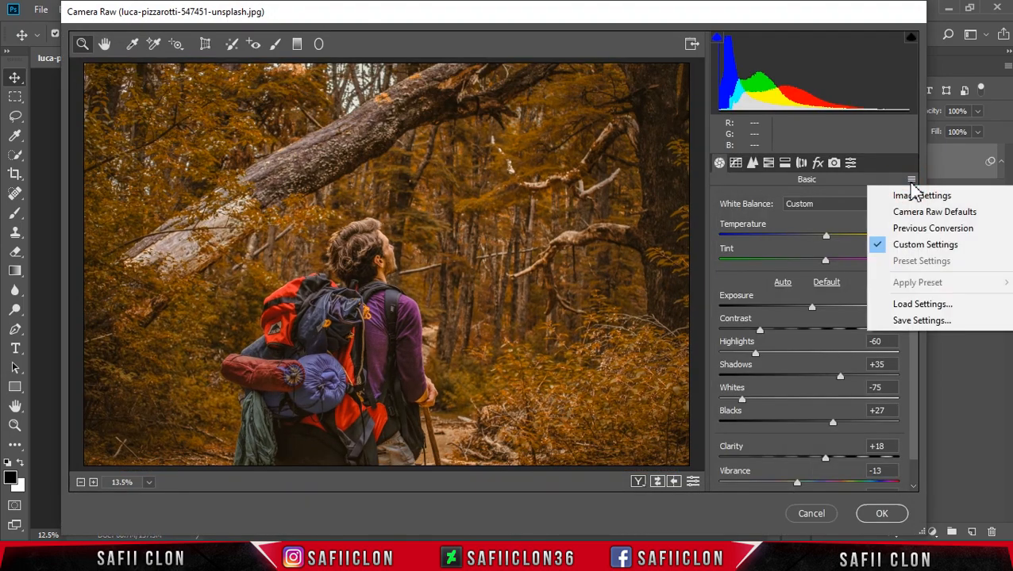
{"action": "left_click", "coordinate": [922, 321]}
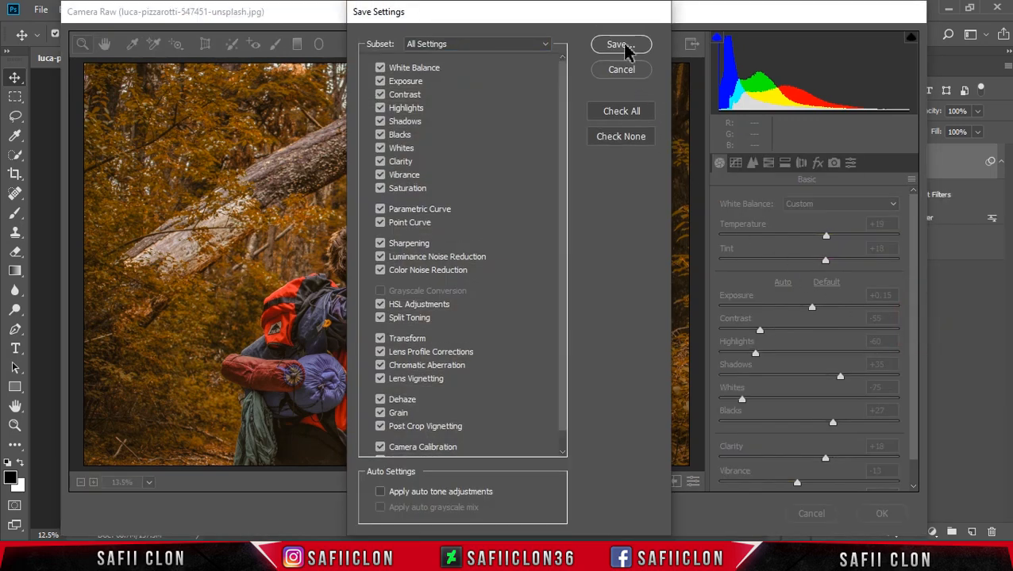
{"action": "left_click", "coordinate": [619, 45]}
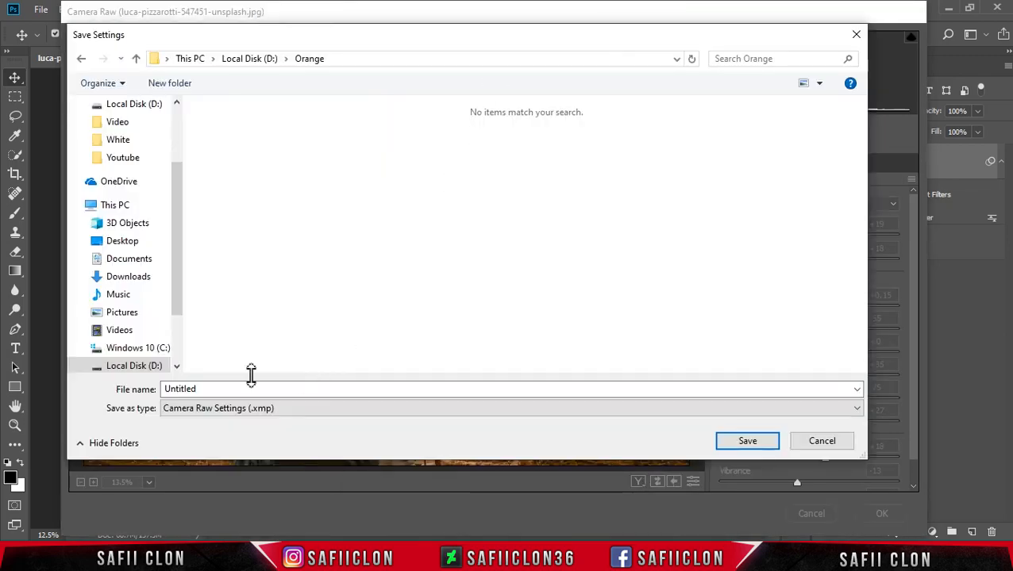
{"action": "double_click", "coordinate": [237, 388]}
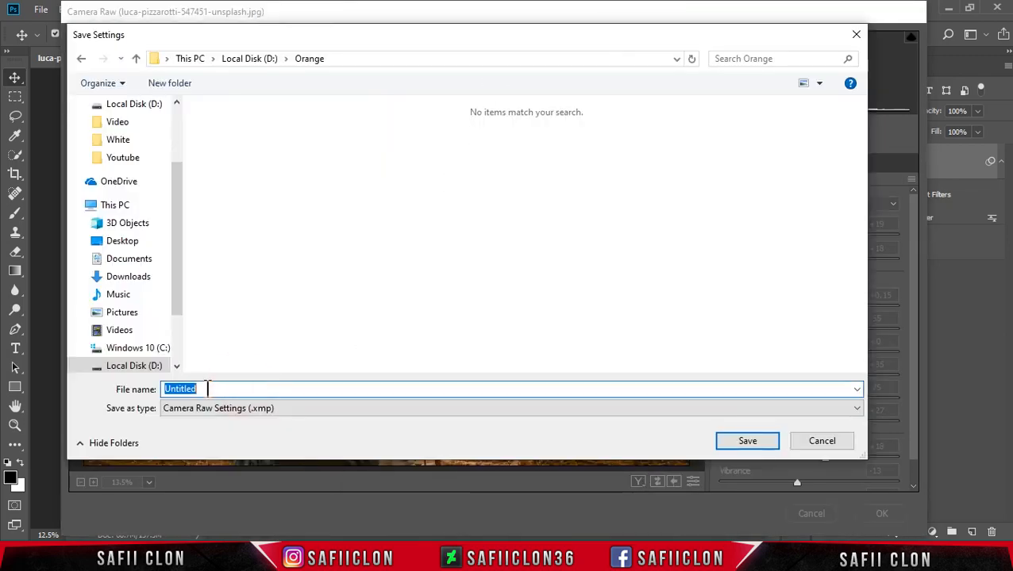
{"action": "type", "text": "Orange"}
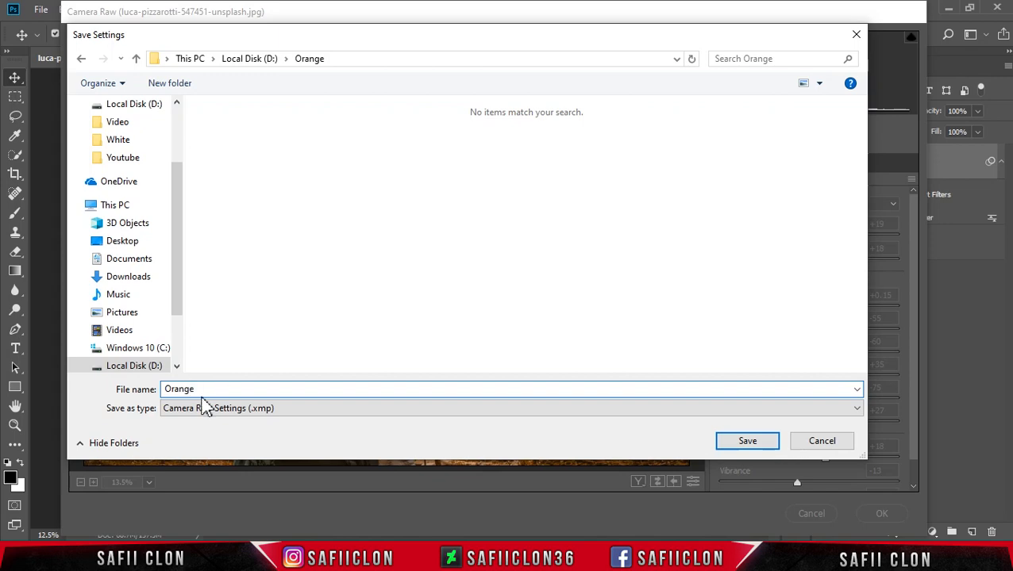
{"action": "left_click", "coordinate": [744, 442]}
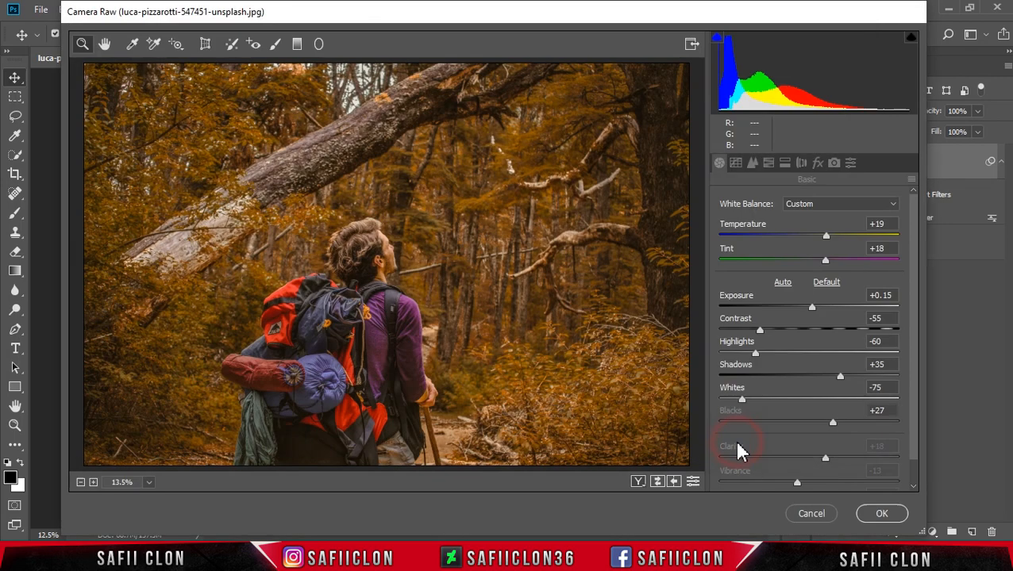
{"action": "left_click", "coordinate": [880, 514]}
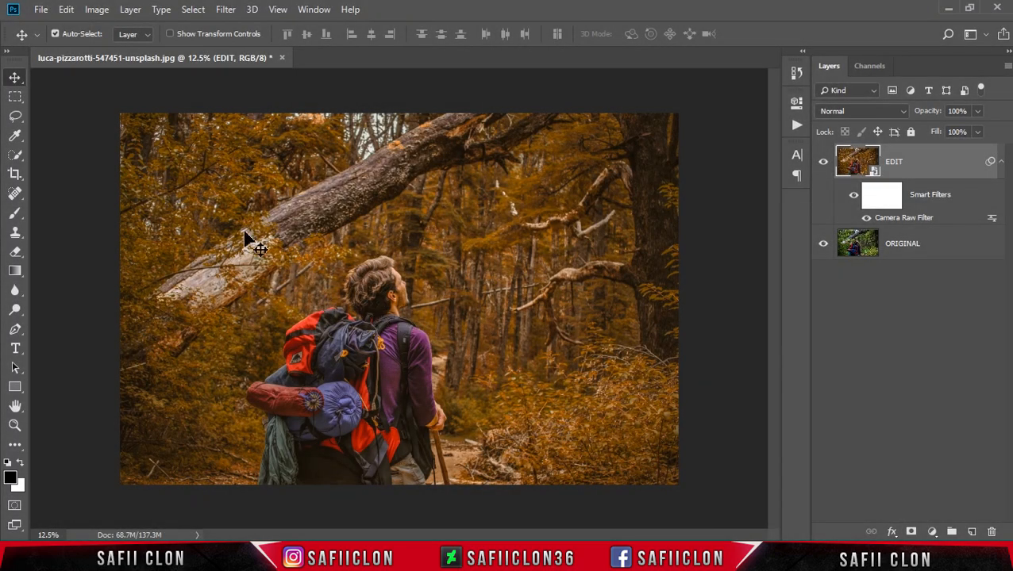
- Open the photo of the backpacker facing the waterfall from the Orange folder and unlock its background layer
{"action": "left_click", "coordinate": [41, 9]}
{"action": "left_click", "coordinate": [68, 41]}
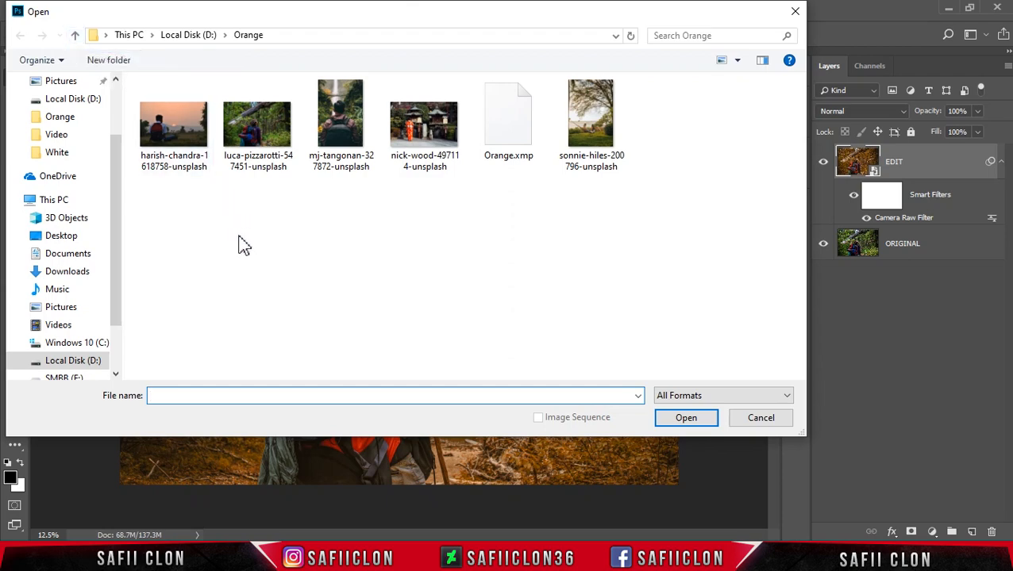
{"action": "left_click", "coordinate": [355, 131]}
{"action": "left_click", "coordinate": [687, 419]}
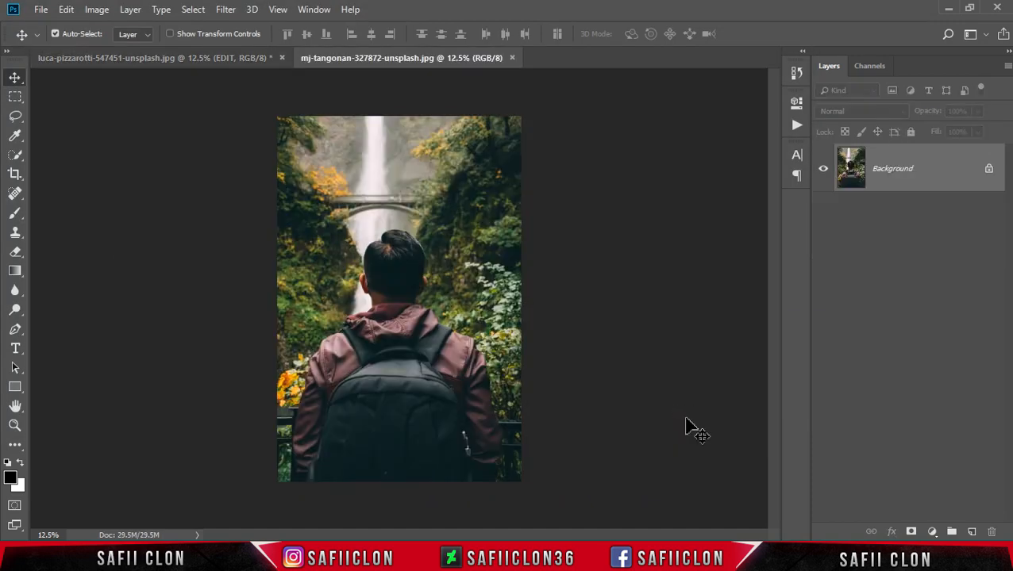
{"action": "left_click", "coordinate": [988, 170]}
- Duplicate the waterfall photo's layer as Layer 0 copy and convert the duplicate to a smart object
{"action": "right_click", "coordinate": [920, 168]}
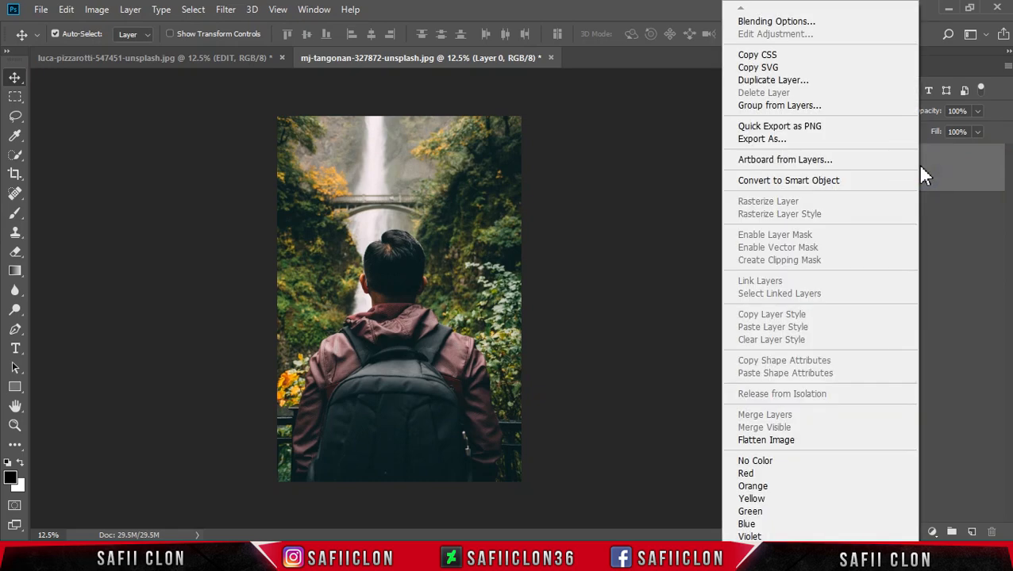
{"action": "left_click", "coordinate": [782, 79]}
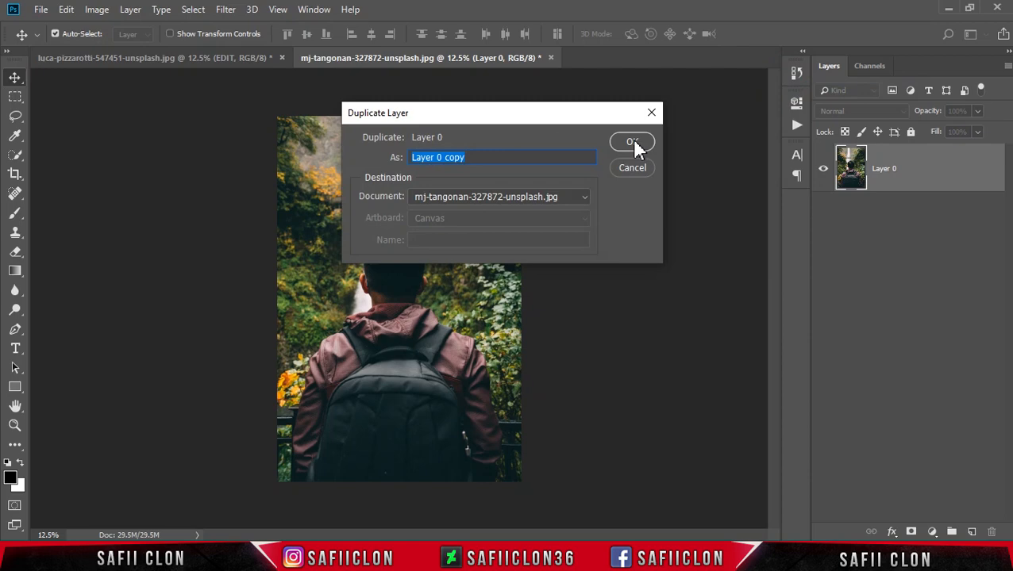
{"action": "left_click", "coordinate": [626, 145]}
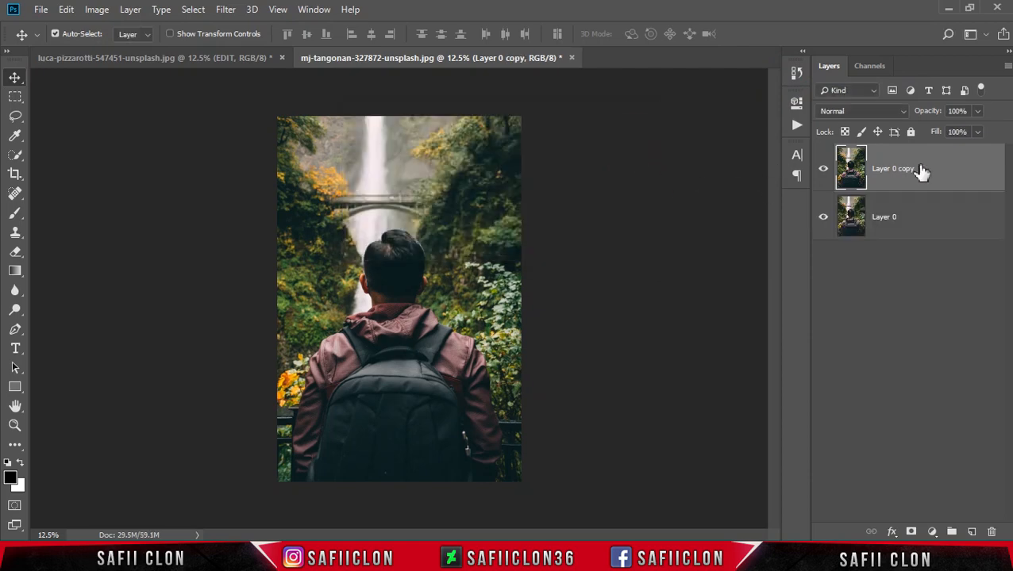
{"action": "right_click", "coordinate": [933, 169]}
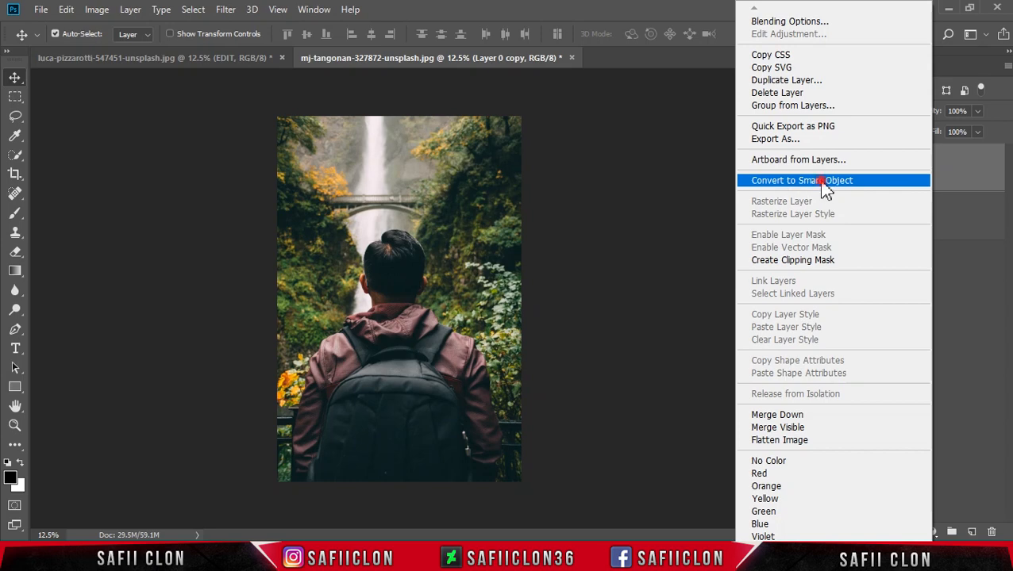
{"action": "left_click", "coordinate": [822, 180]}
{"action": "left_click", "coordinate": [939, 168]}
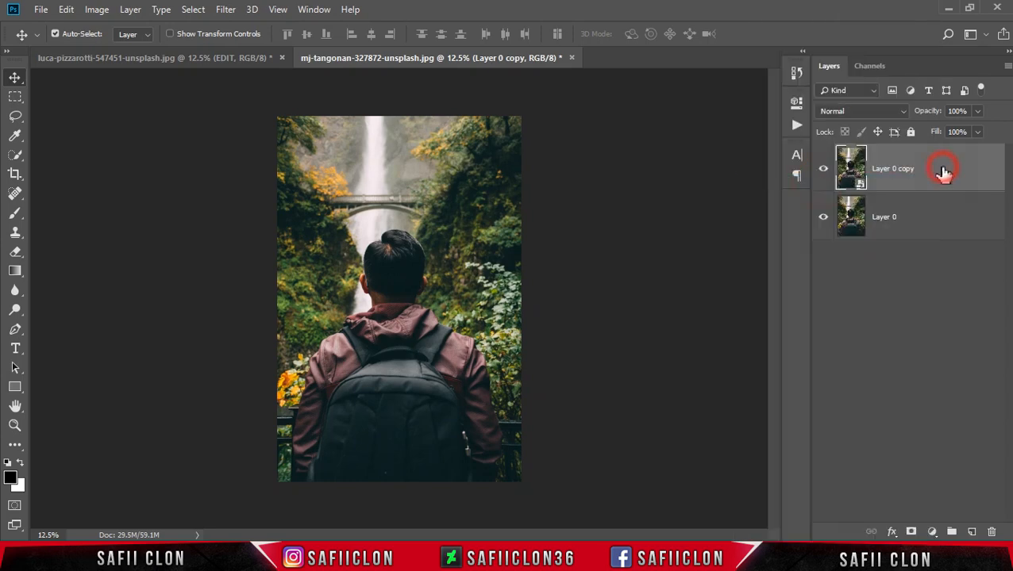
- Apply the Camera Raw Filter to the waterfall photo's smart object using the settings loaded from Orange.xmp
{"action": "left_click", "coordinate": [228, 9]}
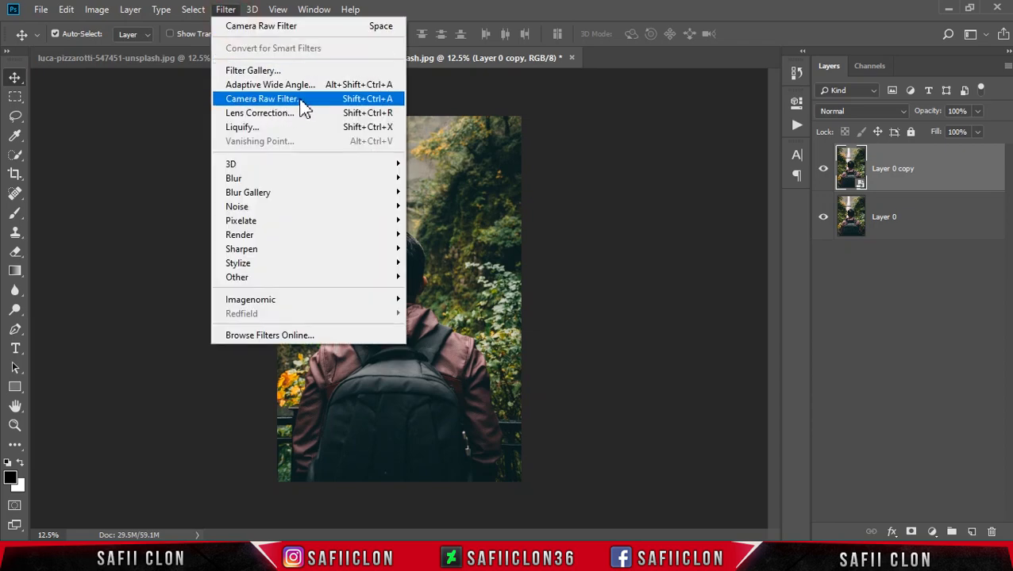
{"action": "left_click", "coordinate": [272, 101]}
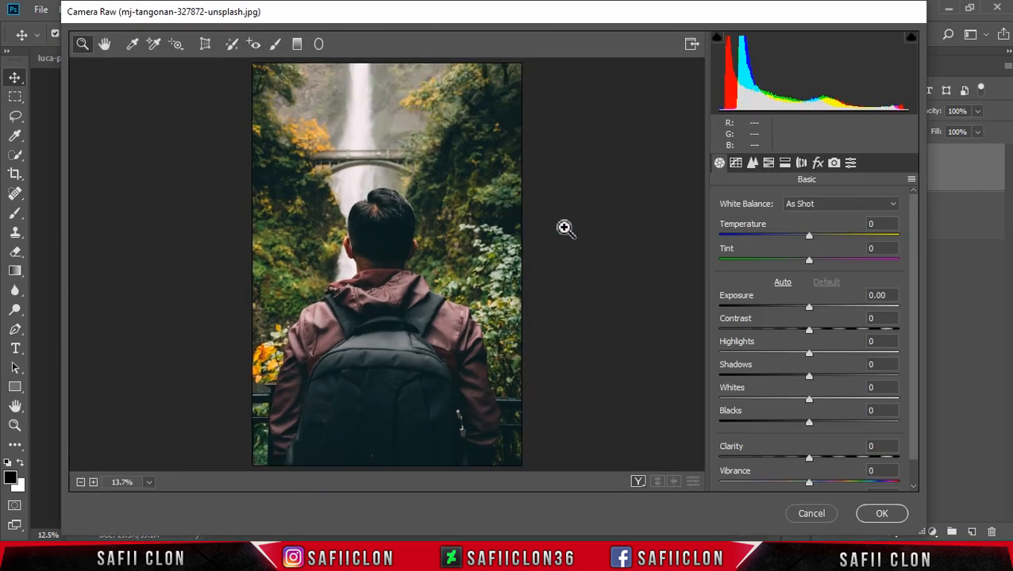
{"action": "left_click", "coordinate": [911, 181]}
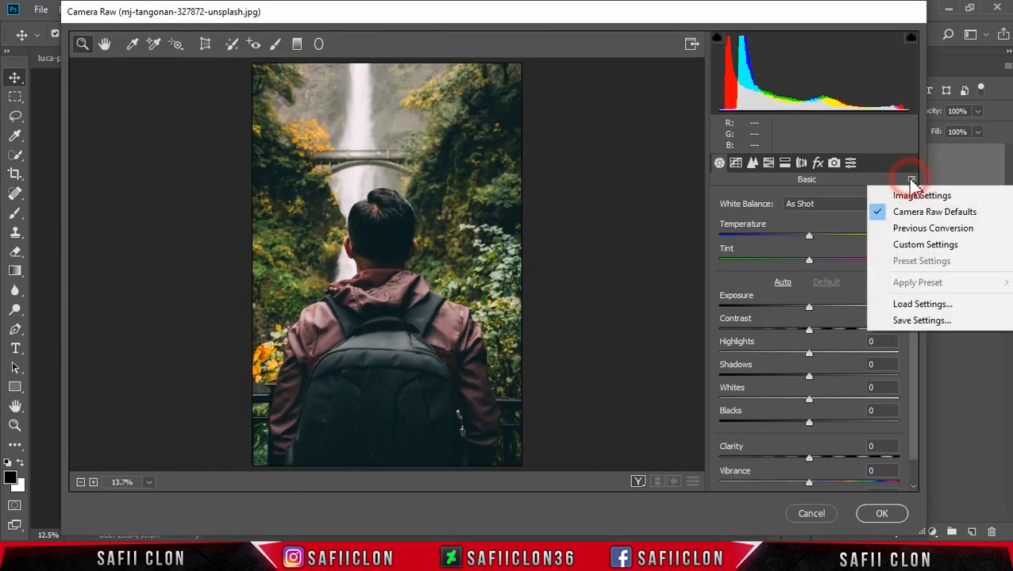
{"action": "left_click", "coordinate": [929, 304]}
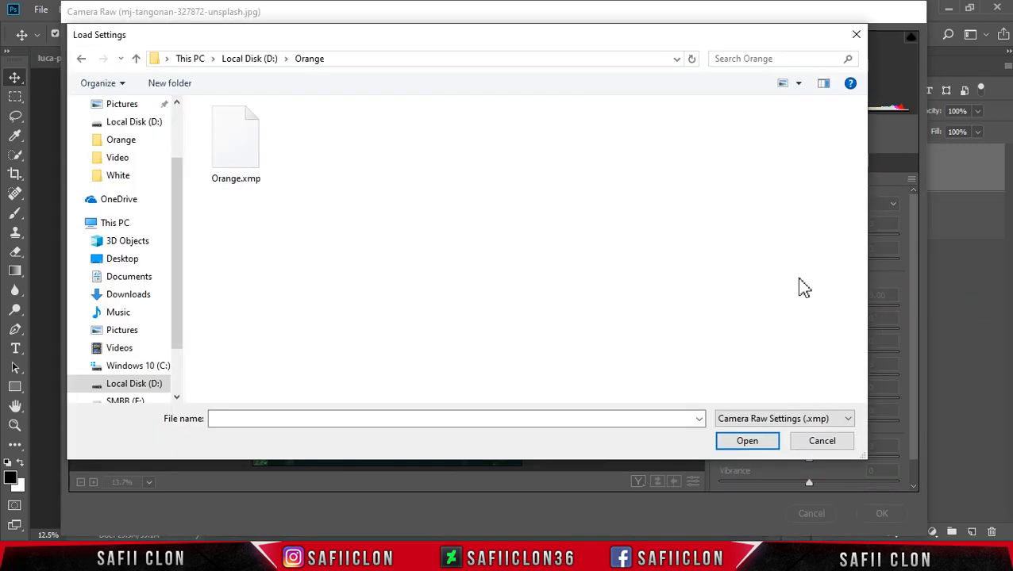
{"action": "left_click", "coordinate": [246, 162]}
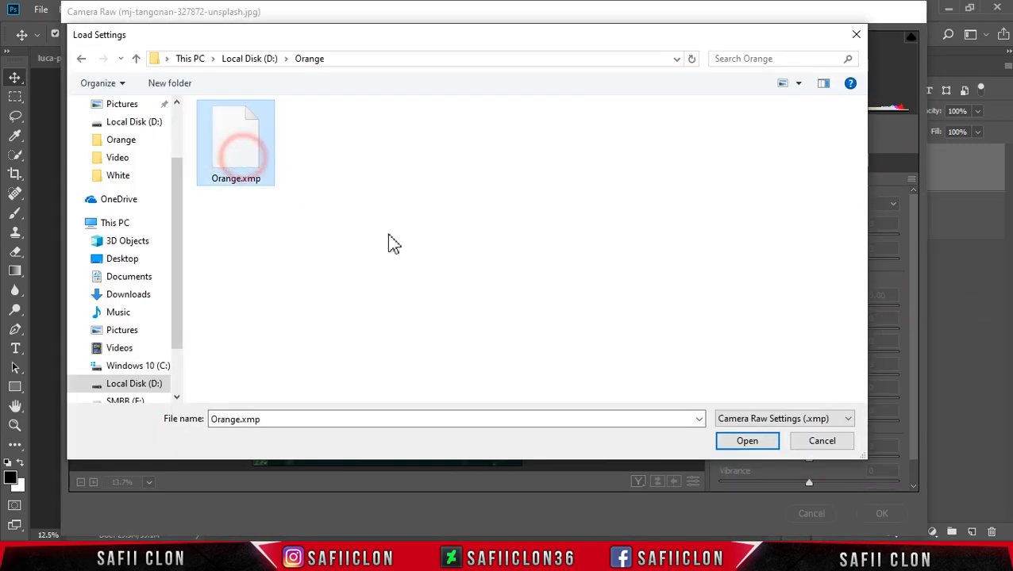
{"action": "left_click", "coordinate": [737, 442]}
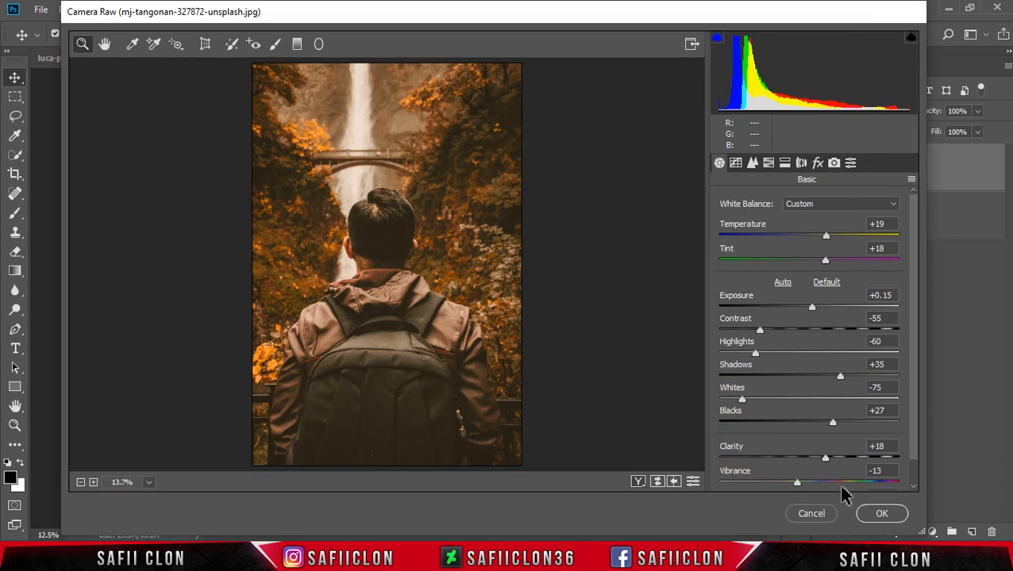
{"action": "left_click", "coordinate": [882, 514]}
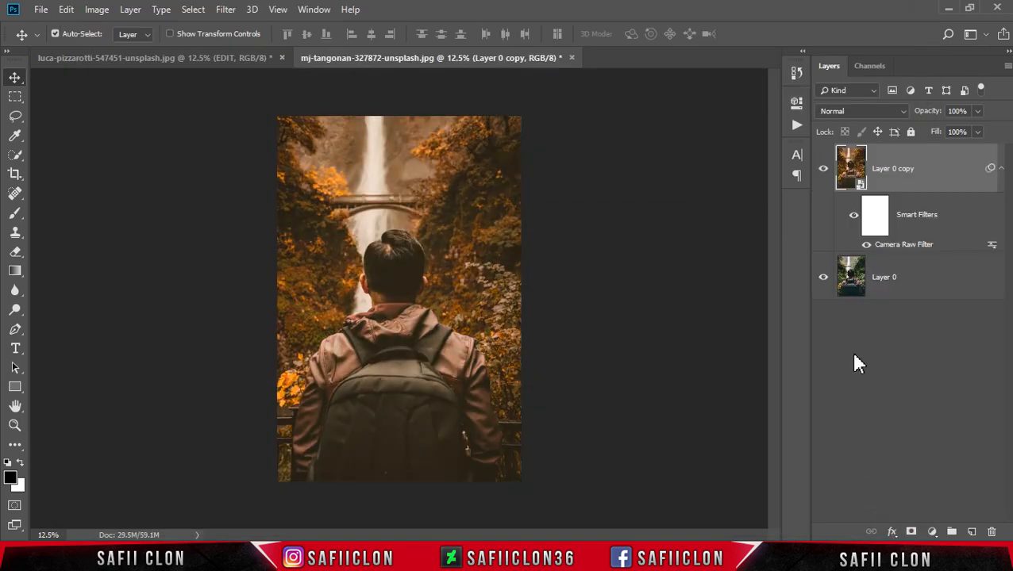
- Toggle the visibility of Layer 0 copy to compare the graded waterfall photo with its original
{"action": "left_click", "coordinate": [822, 173]}
{"action": "left_click", "coordinate": [822, 172]}
{"action": "left_click", "coordinate": [822, 172]}
{"action": "left_click", "coordinate": [823, 172]}
- Open the photo of two people in a hammock by the sea from the Orange folder and unlock its background layer
{"action": "left_click", "coordinate": [40, 9]}
{"action": "left_click", "coordinate": [52, 38]}
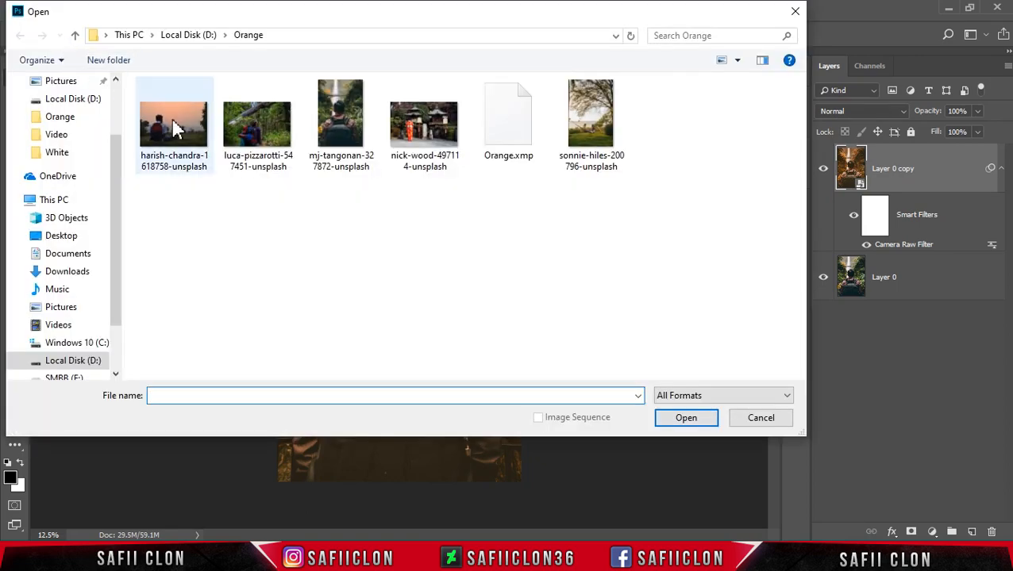
{"action": "left_click", "coordinate": [601, 123]}
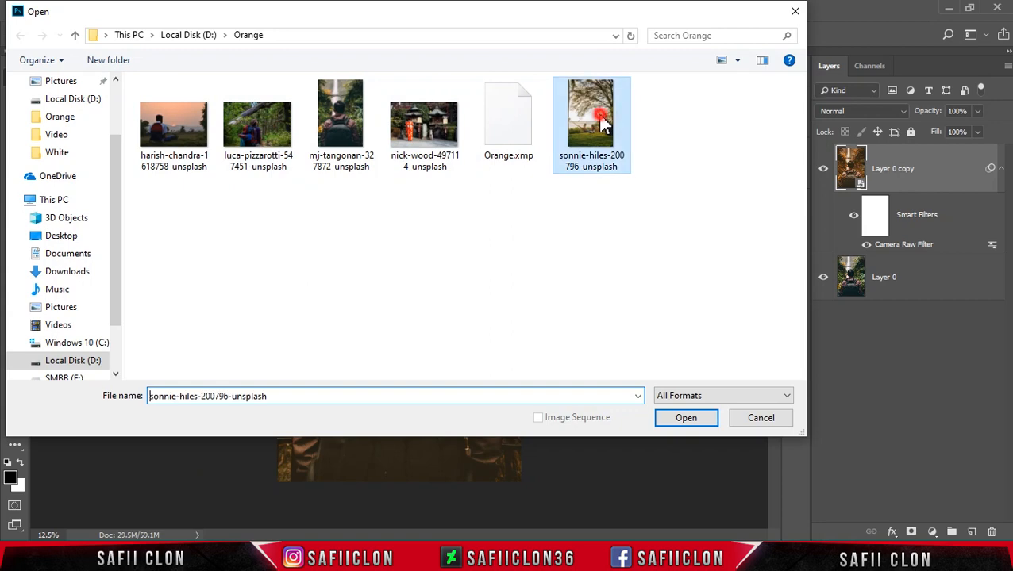
{"action": "left_click", "coordinate": [686, 420]}
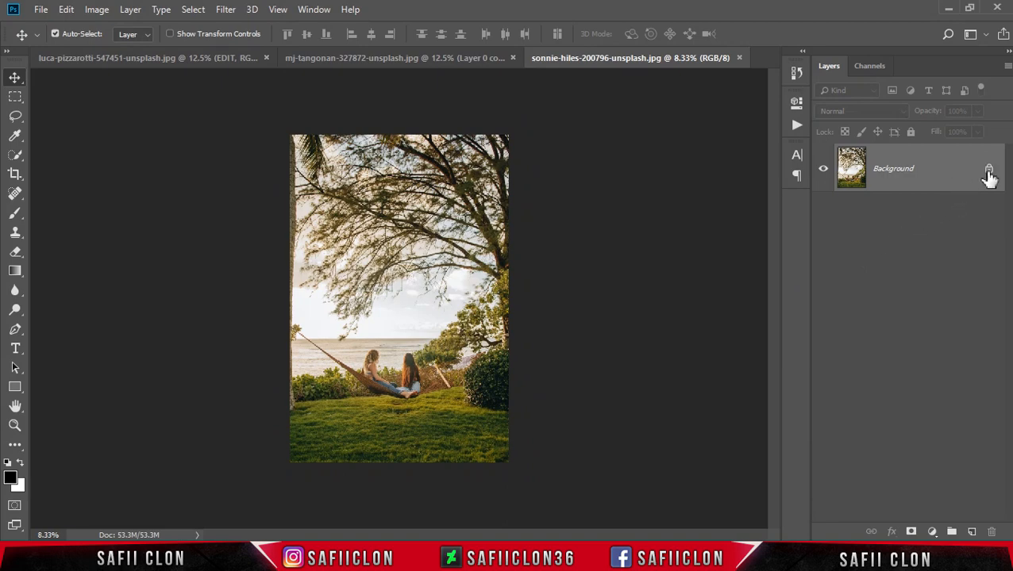
{"action": "left_click", "coordinate": [988, 173]}
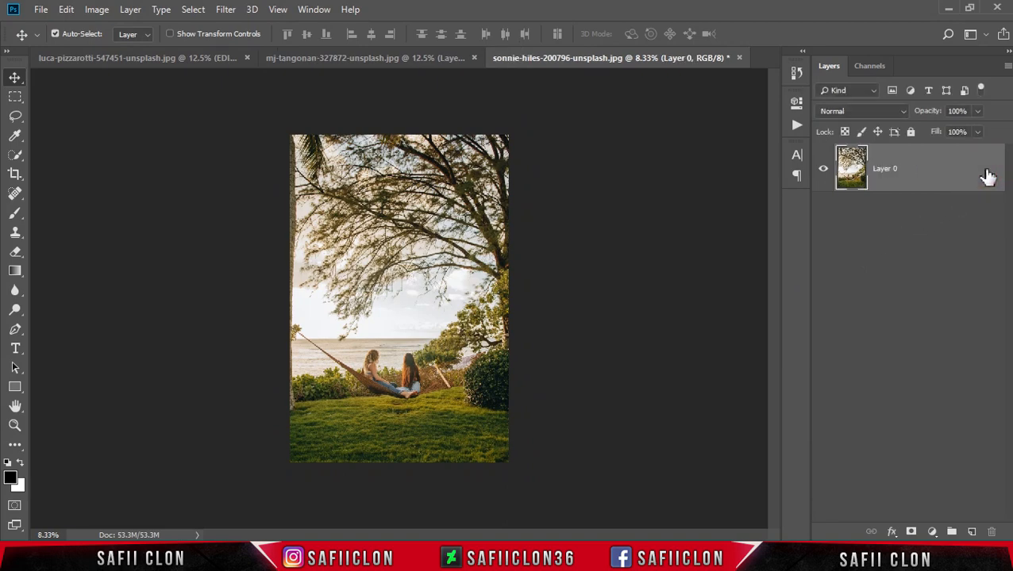
- Duplicate the hammock photo's layer as Layer 0 copy and convert the duplicate to a smart object
{"action": "right_click", "coordinate": [916, 173]}
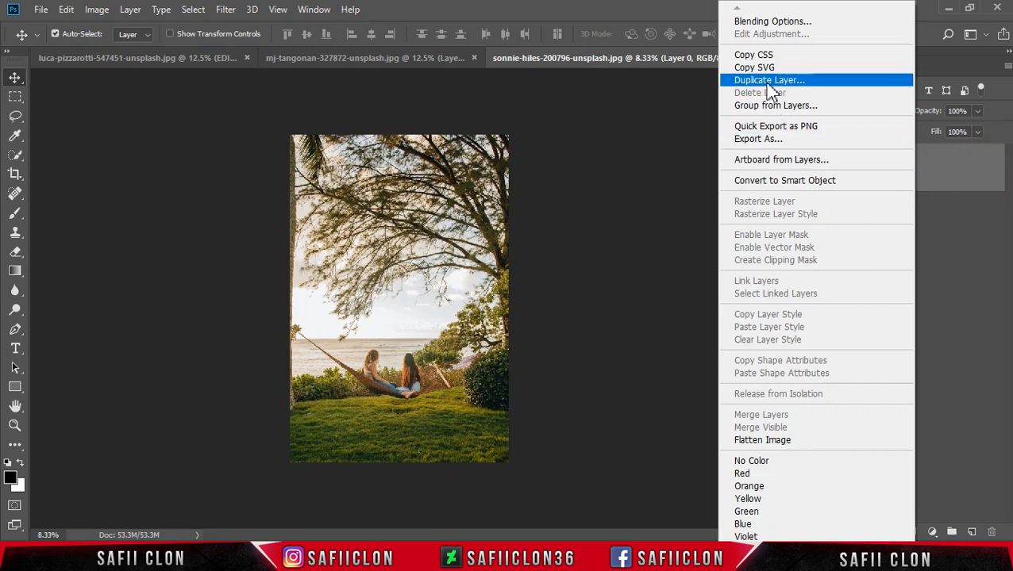
{"action": "left_click", "coordinate": [757, 82]}
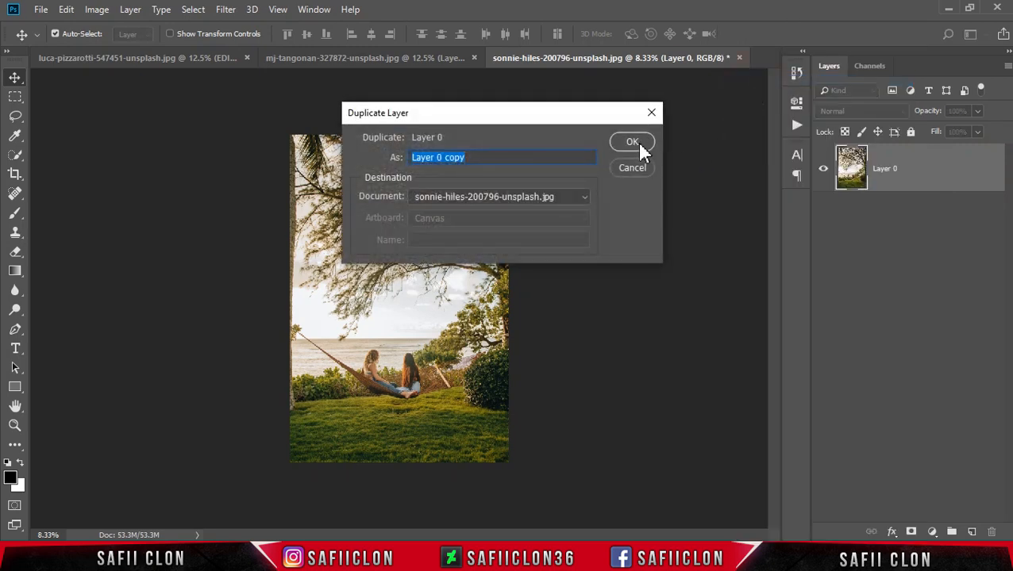
{"action": "left_click", "coordinate": [634, 141]}
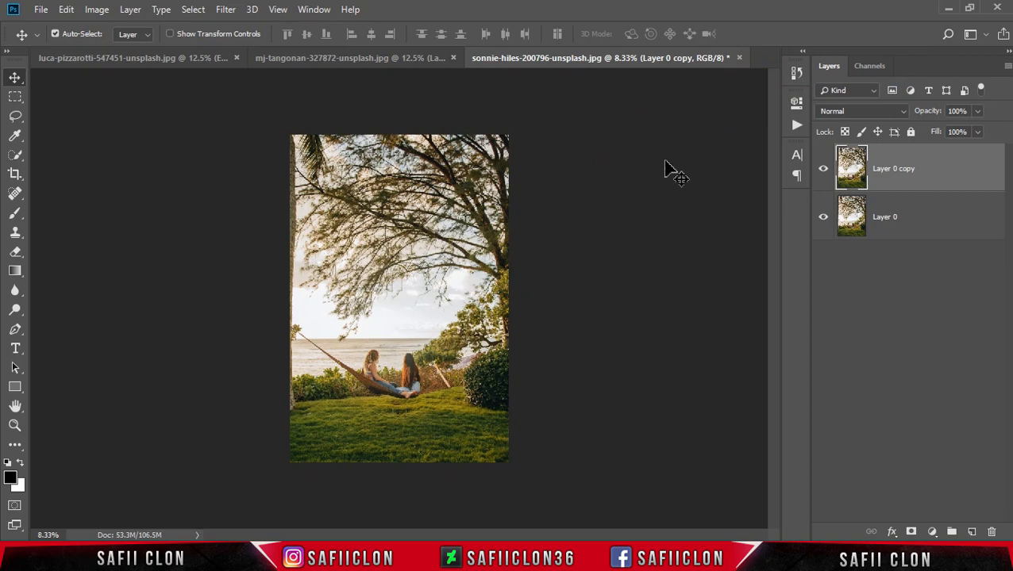
{"action": "right_click", "coordinate": [934, 165]}
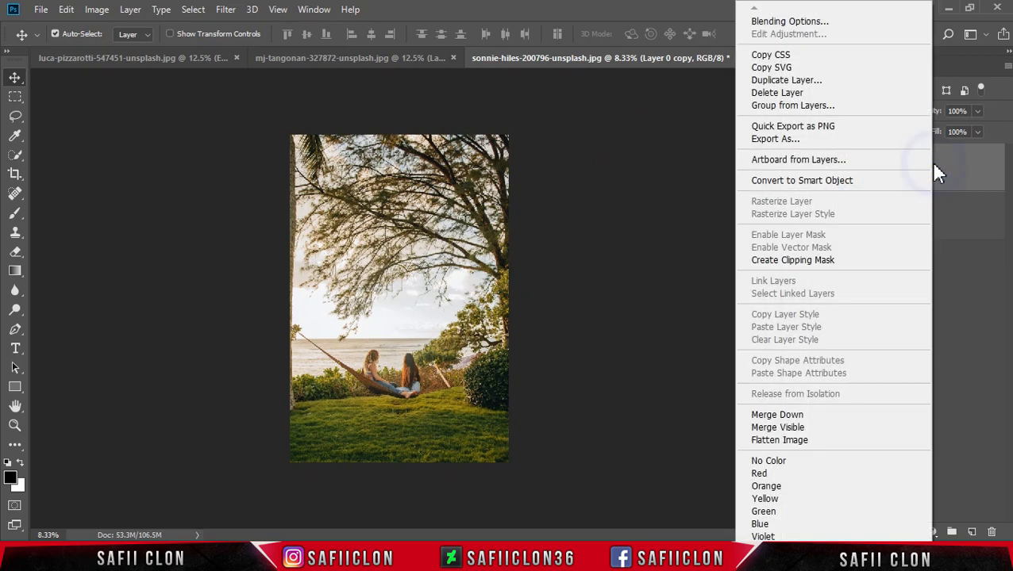
{"action": "left_click", "coordinate": [804, 182]}
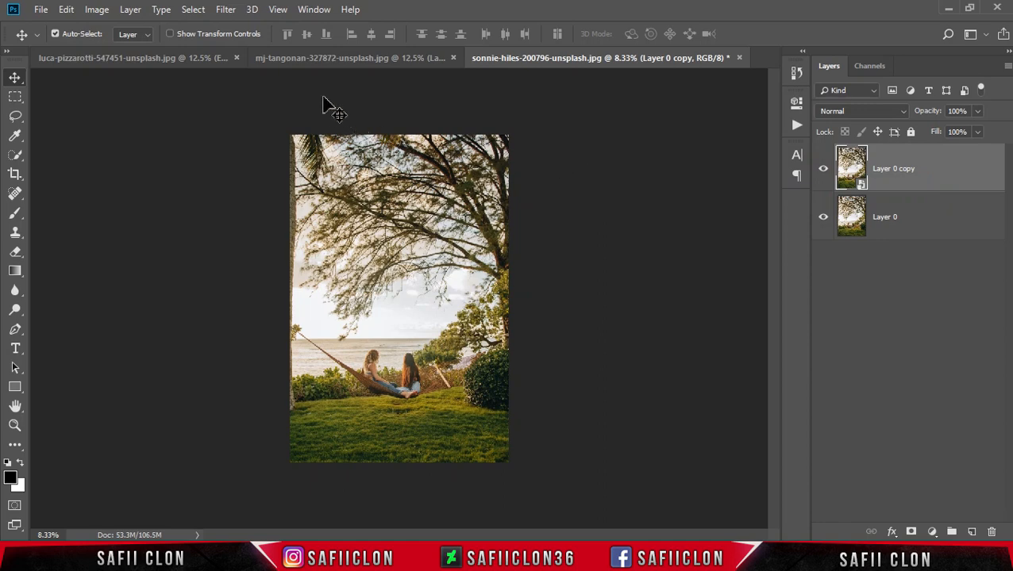
- Open the Camera Raw Filter on the hammock photo's Layer 0 copy and load the settings from Orange.xmp
{"action": "left_click", "coordinate": [226, 11]}
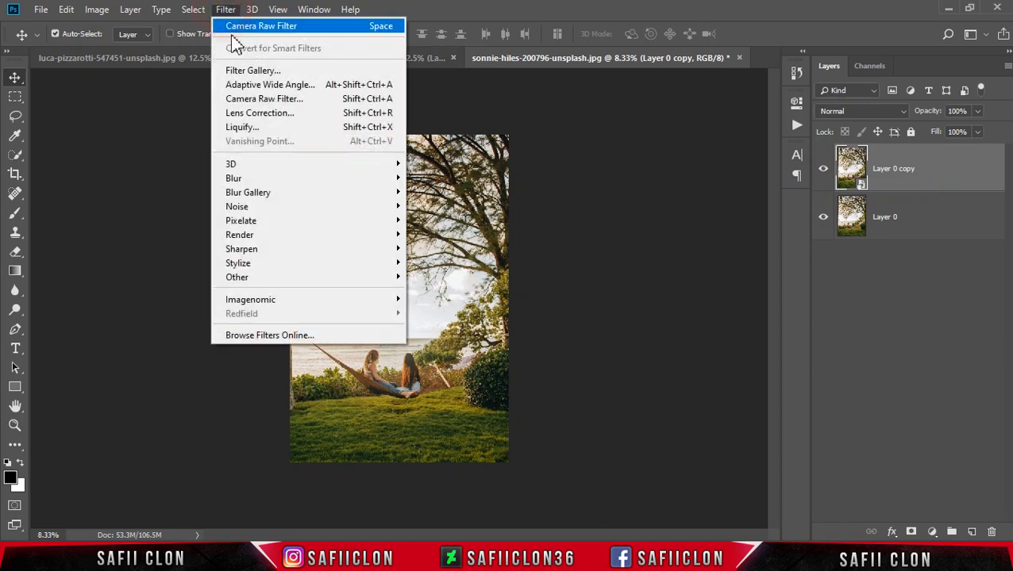
{"action": "left_click", "coordinate": [270, 100]}
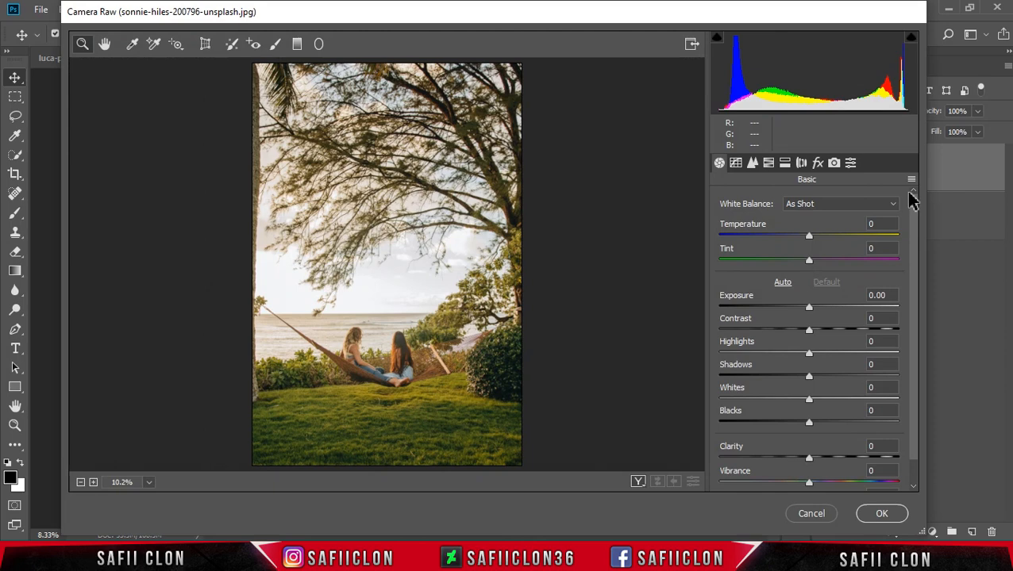
{"action": "left_click", "coordinate": [911, 180]}
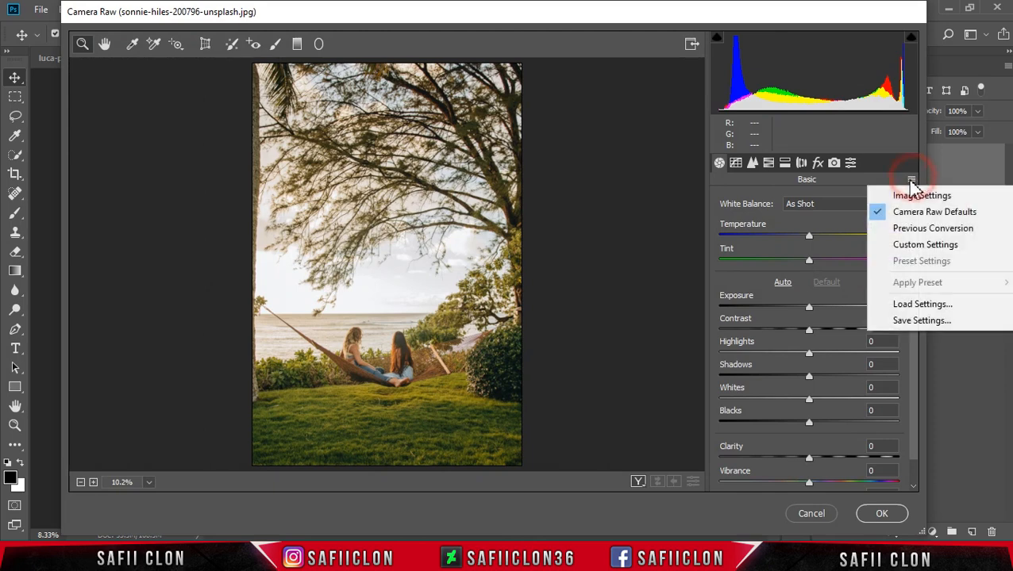
{"action": "left_click", "coordinate": [926, 308]}
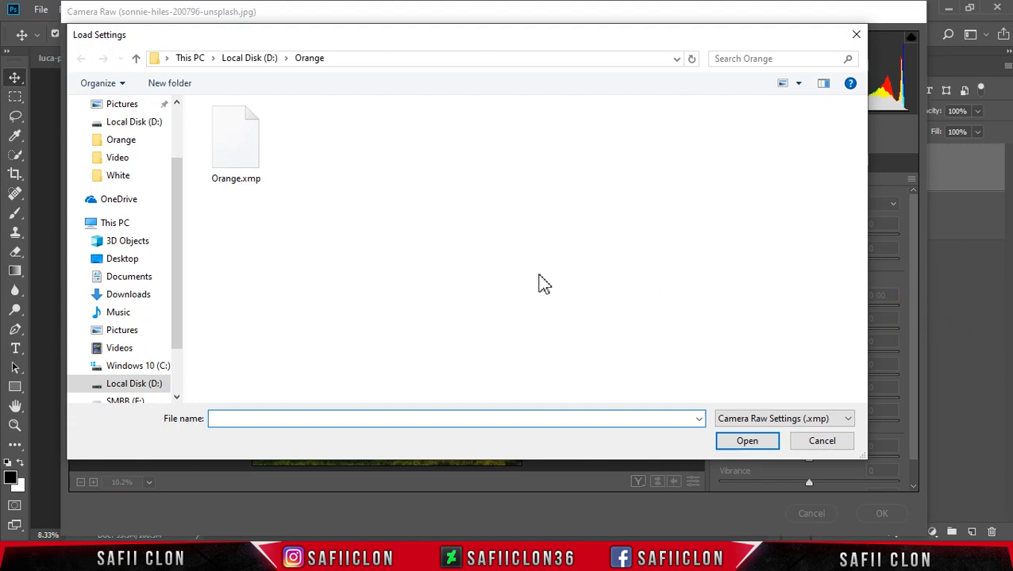
{"action": "left_click", "coordinate": [246, 150]}
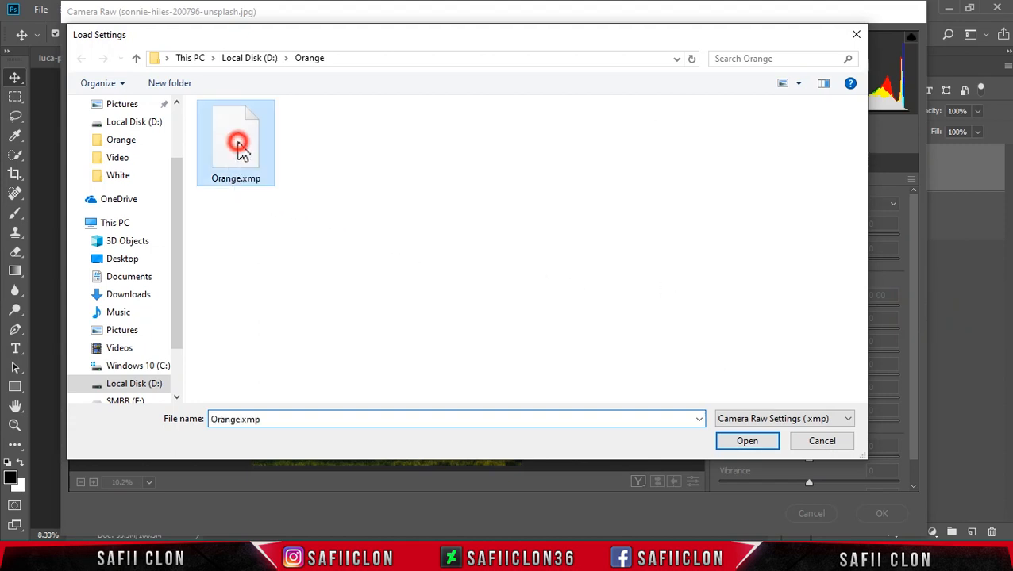
{"action": "left_click", "coordinate": [750, 446]}
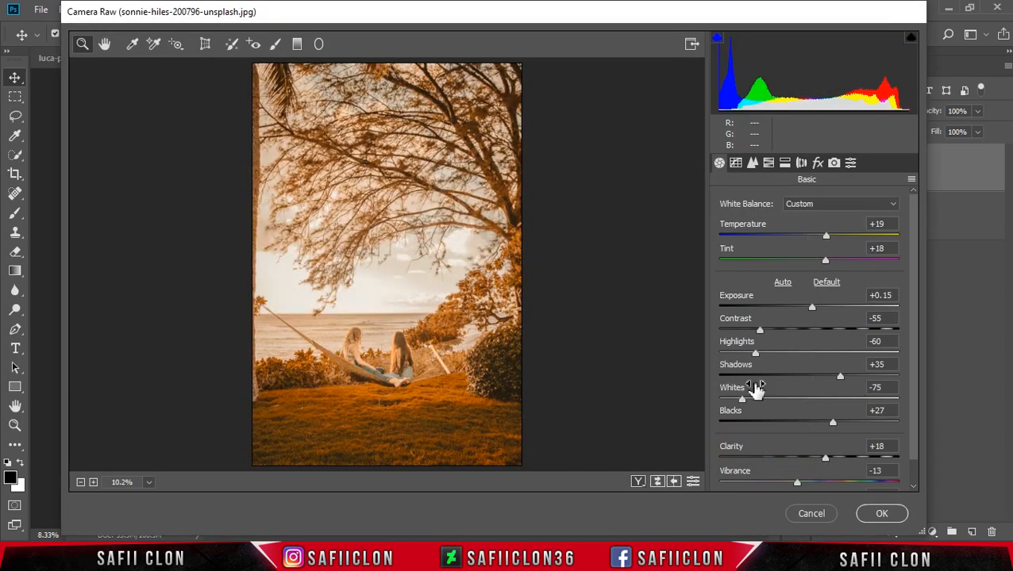
- Set Contrast to -41, Highlights to -40 and Shadows to +22, and apply the Camera Raw grade to the hammock photo
{"action": "left_click_drag", "start_coordinate": [759, 332], "coordinate": [773, 355]}
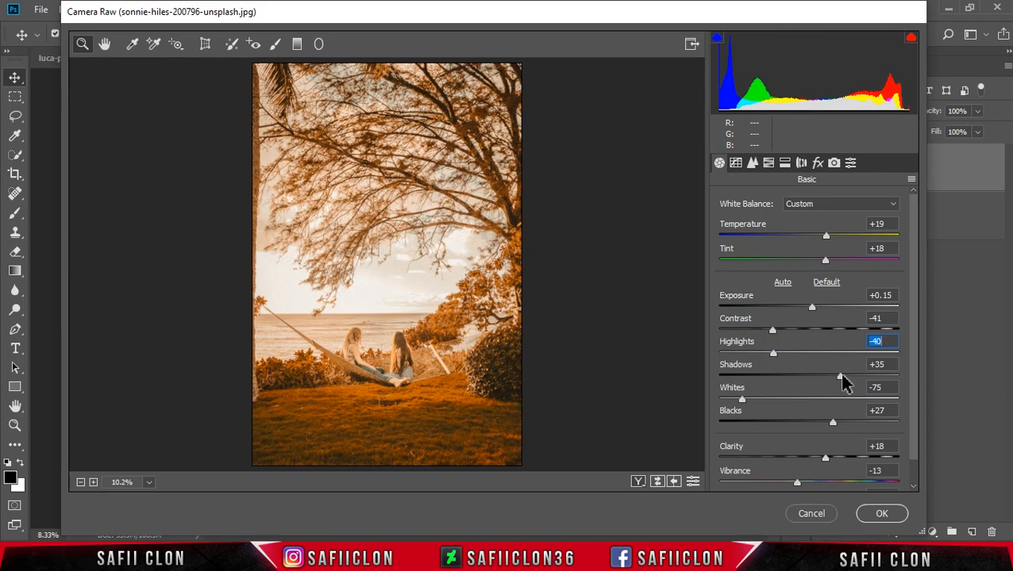
{"action": "left_click_drag", "start_coordinate": [826, 378], "coordinate": [827, 378]}
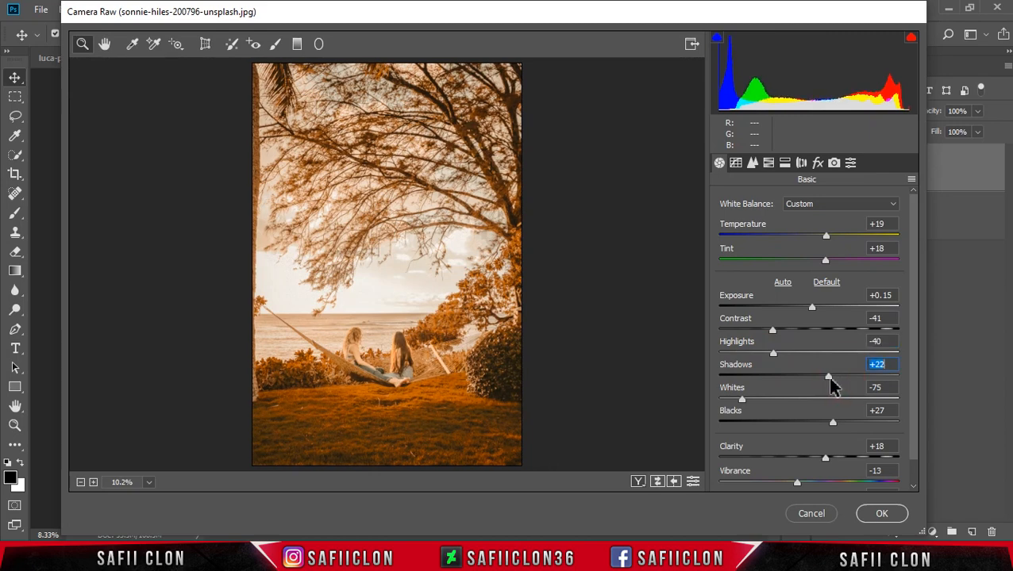
{"action": "left_click", "coordinate": [879, 515]}
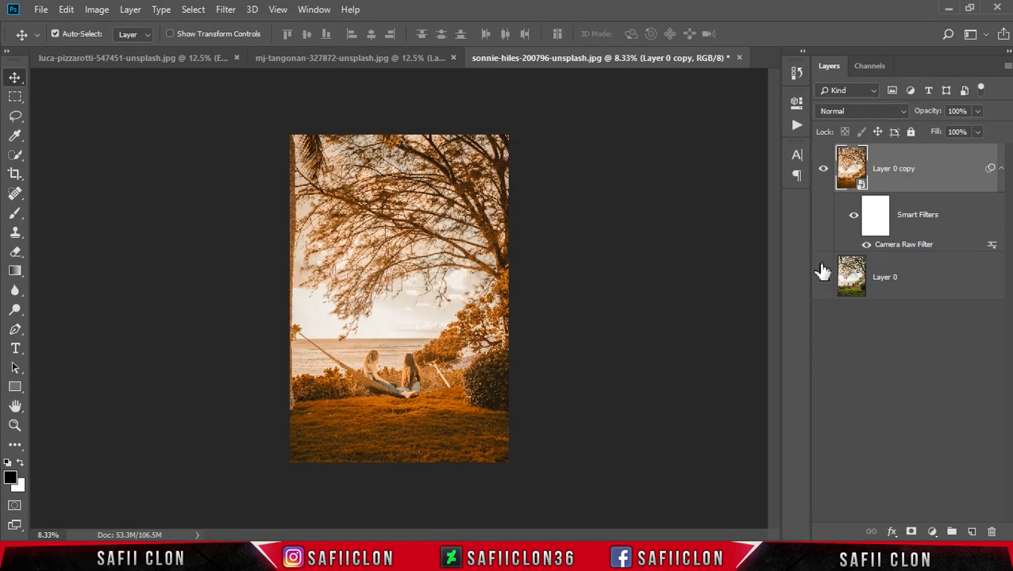
- Toggle the visibility of Layer 0 copy to compare the graded hammock photo with its original
{"action": "left_click", "coordinate": [823, 172]}
{"action": "left_click", "coordinate": [823, 173]}
{"action": "left_click", "coordinate": [823, 175]}
{"action": "left_click", "coordinate": [823, 175]}
{"action": "key", "text": "ctrl+plus"}
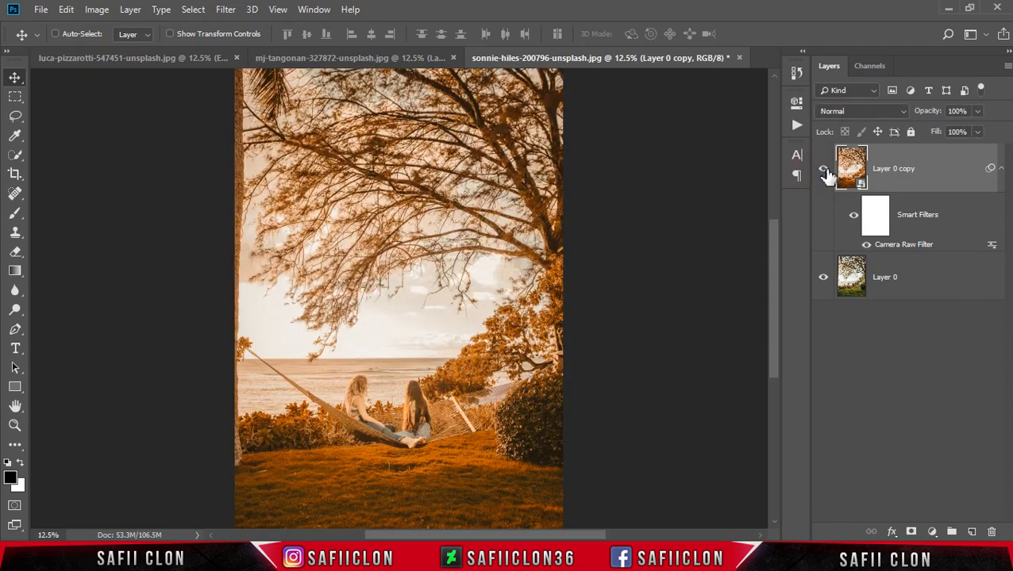
{"action": "left_click", "coordinate": [823, 173]}
{"action": "left_click", "coordinate": [824, 174]}
- Open the photo of the woman in an orange kimono from the Orange folder and unlock its background layer
{"action": "left_click", "coordinate": [37, 12]}
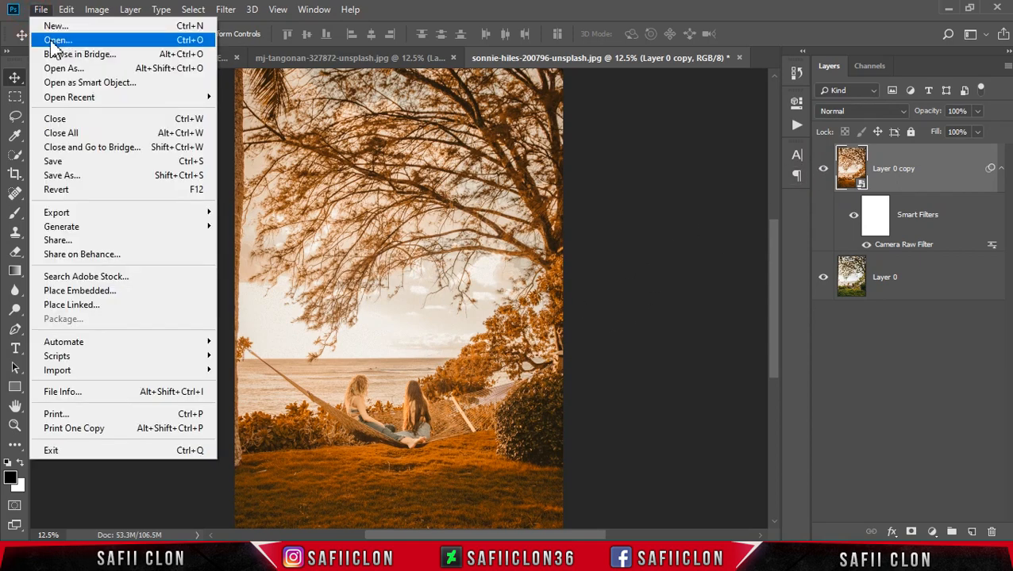
{"action": "left_click", "coordinate": [80, 42]}
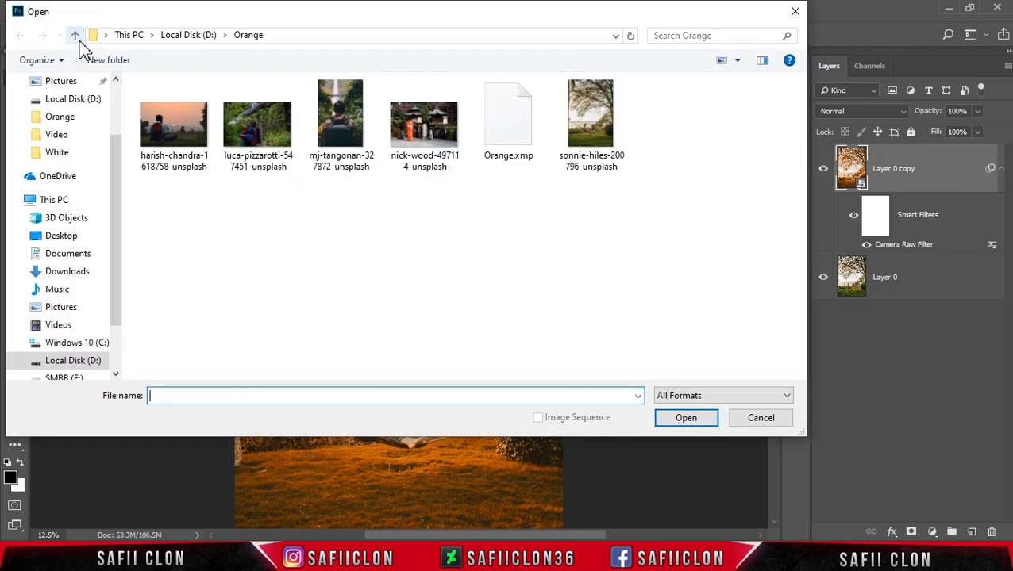
{"action": "left_click", "coordinate": [422, 128]}
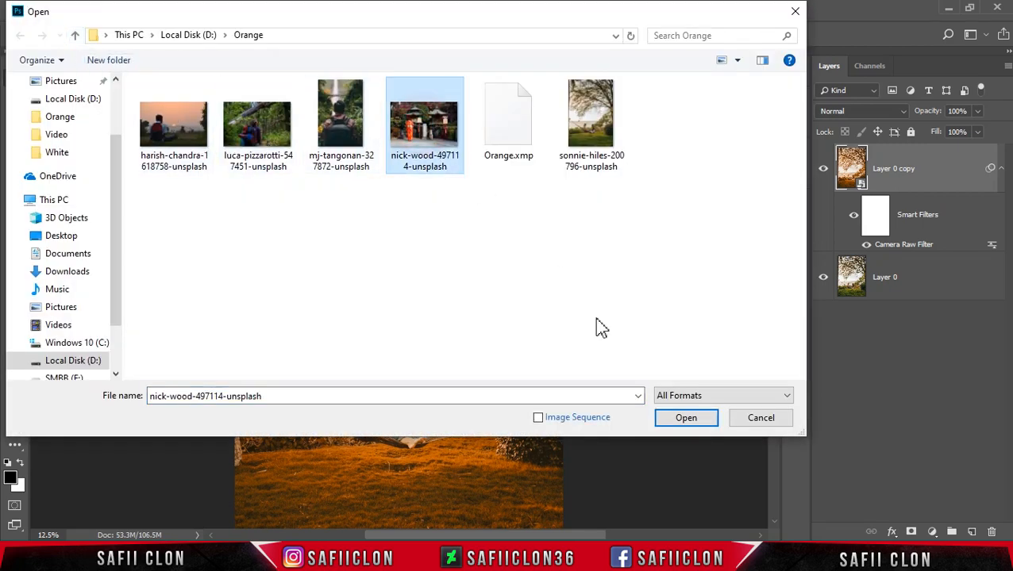
{"action": "left_click", "coordinate": [689, 419]}
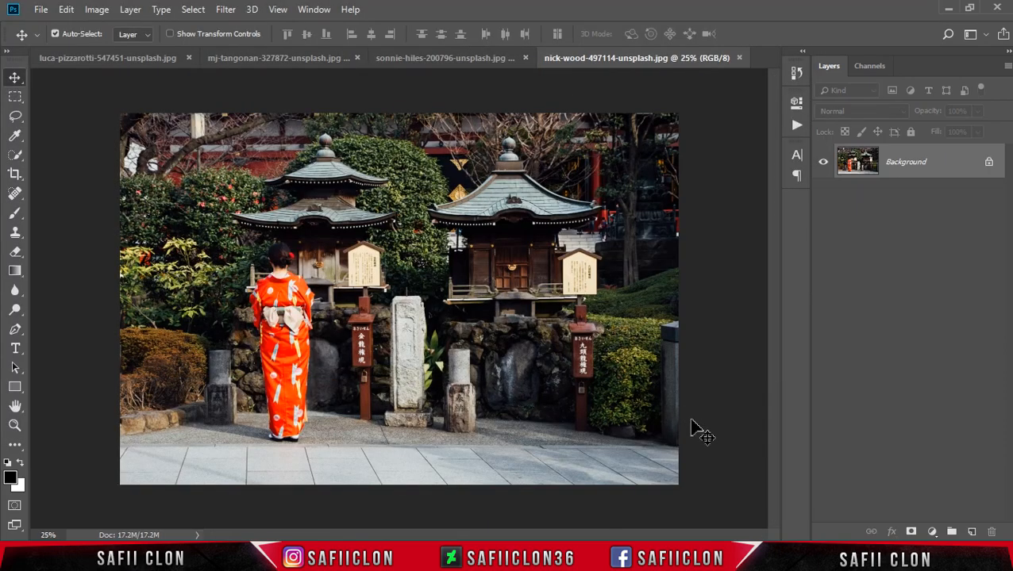
{"action": "left_click", "coordinate": [989, 165]}
- Duplicate the kimono photo's layer as Layer 0 copy
{"action": "right_click", "coordinate": [951, 170]}
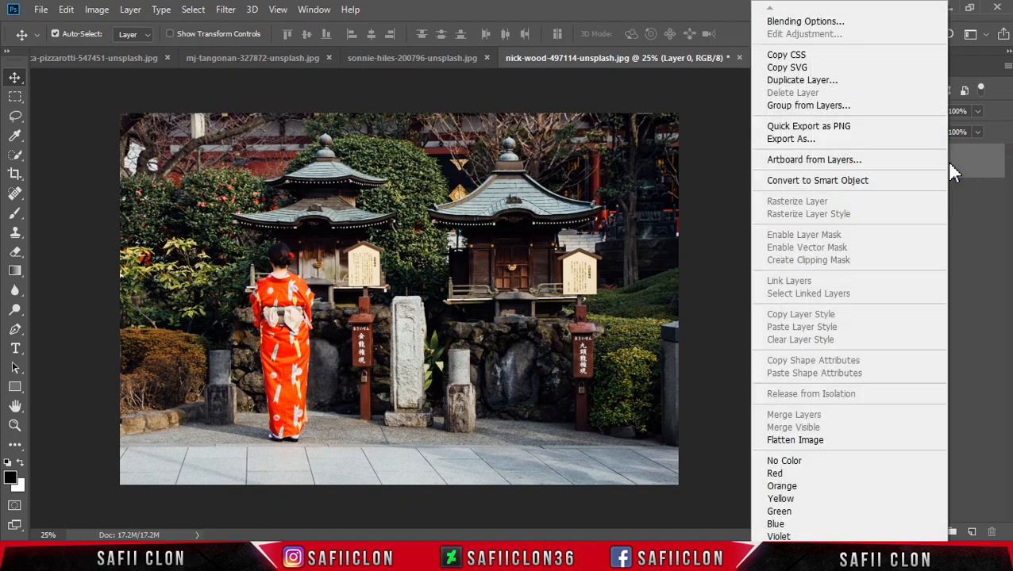
{"action": "left_click", "coordinate": [811, 80]}
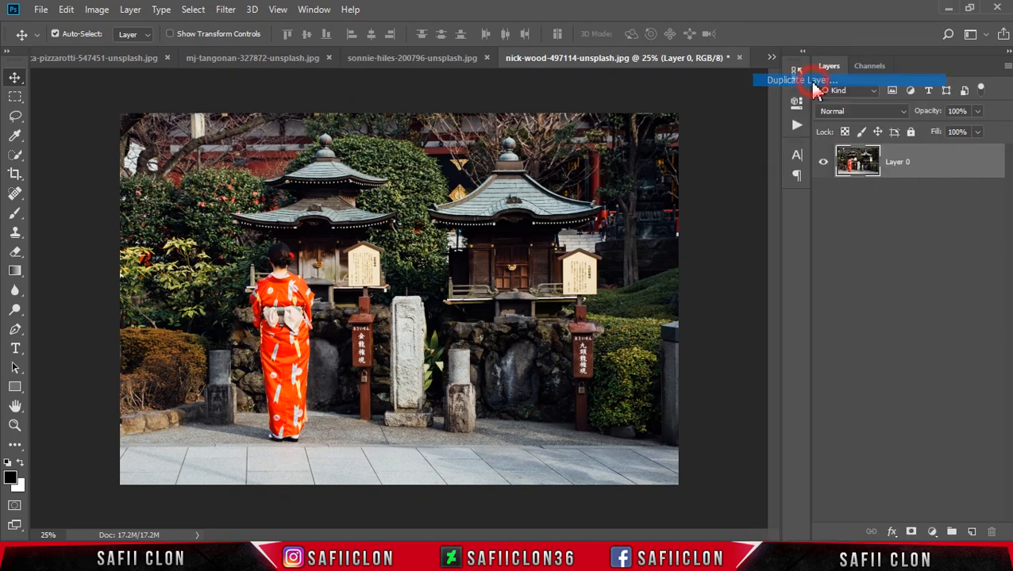
{"action": "left_click", "coordinate": [628, 142]}
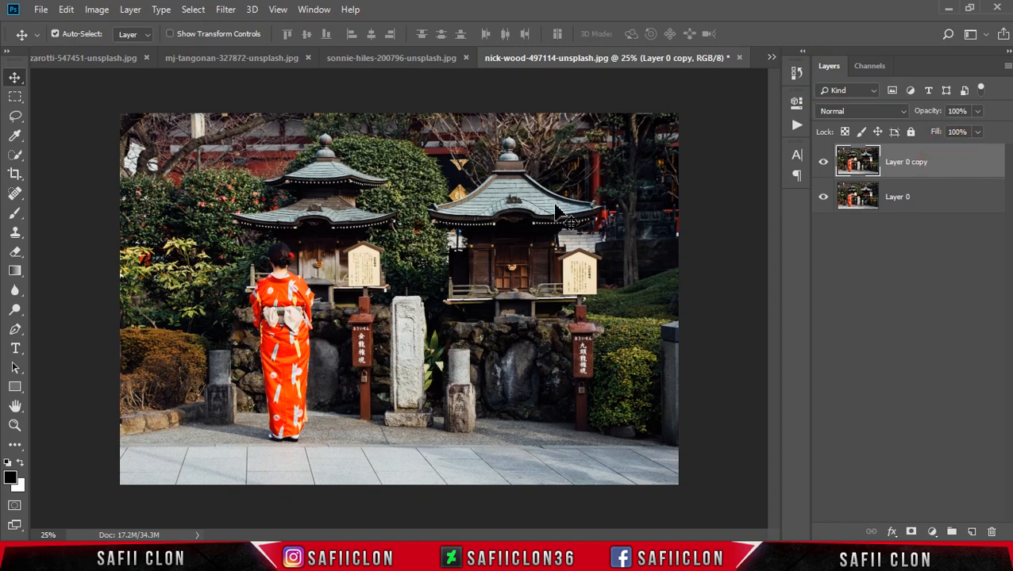
- Open the Camera Raw Filter on the kimono photo's duplicate layer and load the settings from Orange.xmp
{"action": "left_click", "coordinate": [227, 11]}
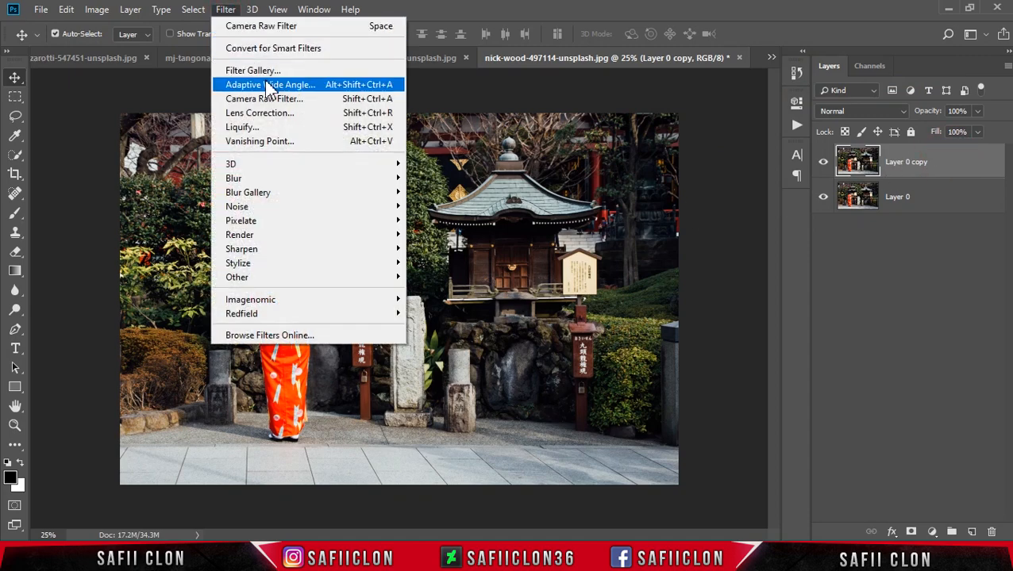
{"action": "left_click", "coordinate": [286, 101]}
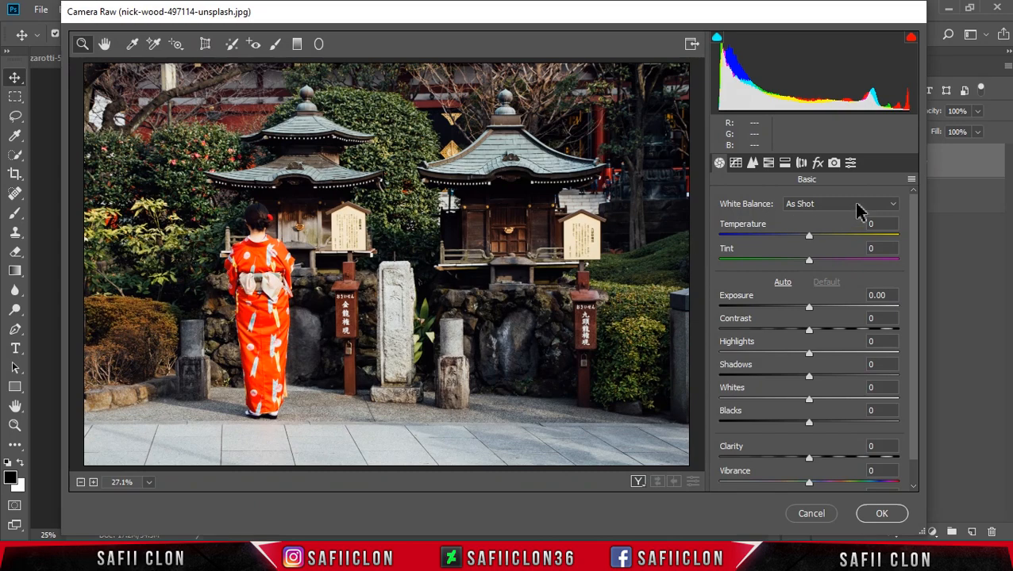
{"action": "left_click", "coordinate": [910, 181]}
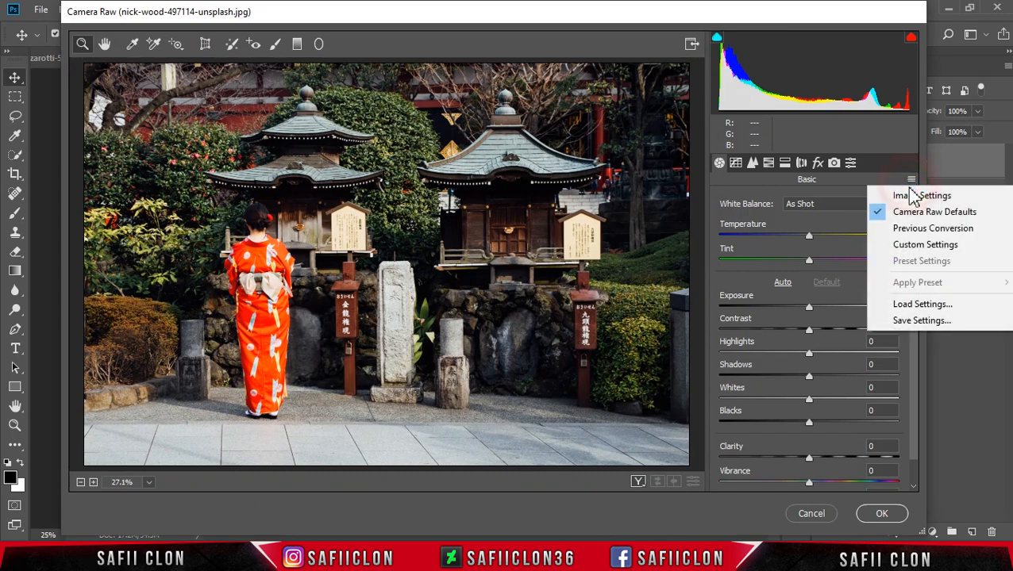
{"action": "left_click", "coordinate": [923, 307]}
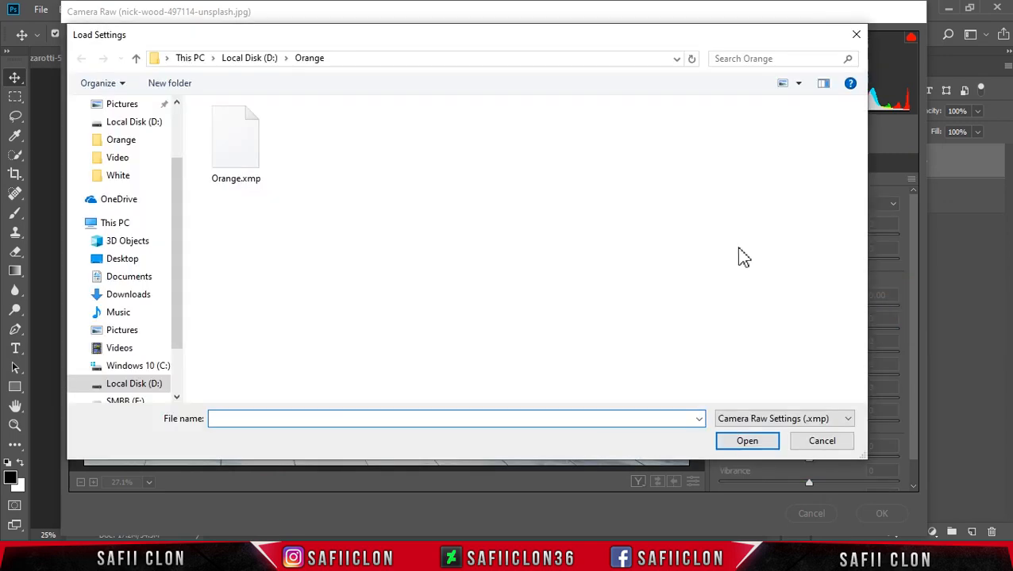
{"action": "left_click", "coordinate": [244, 163]}
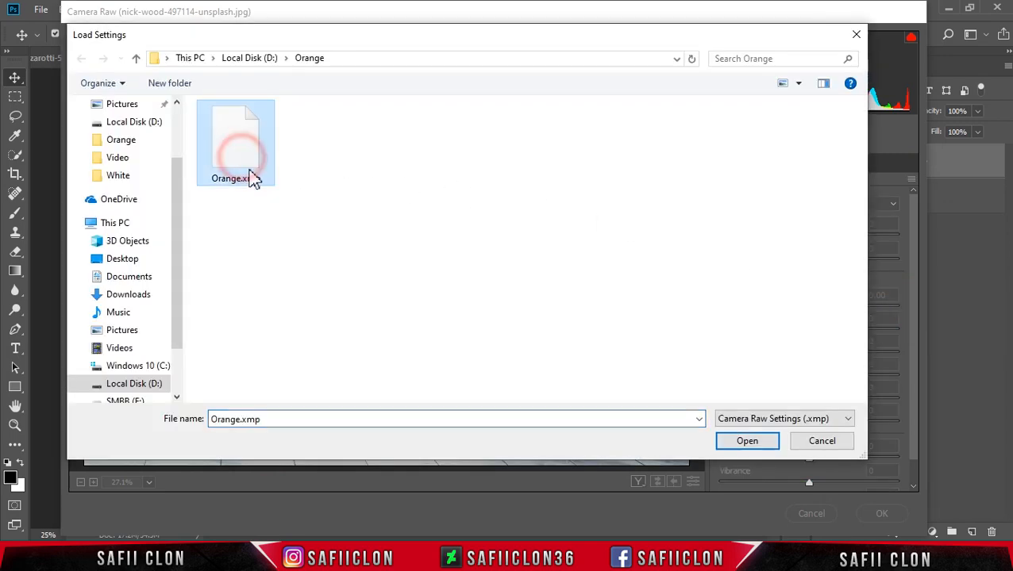
{"action": "left_click", "coordinate": [753, 446]}
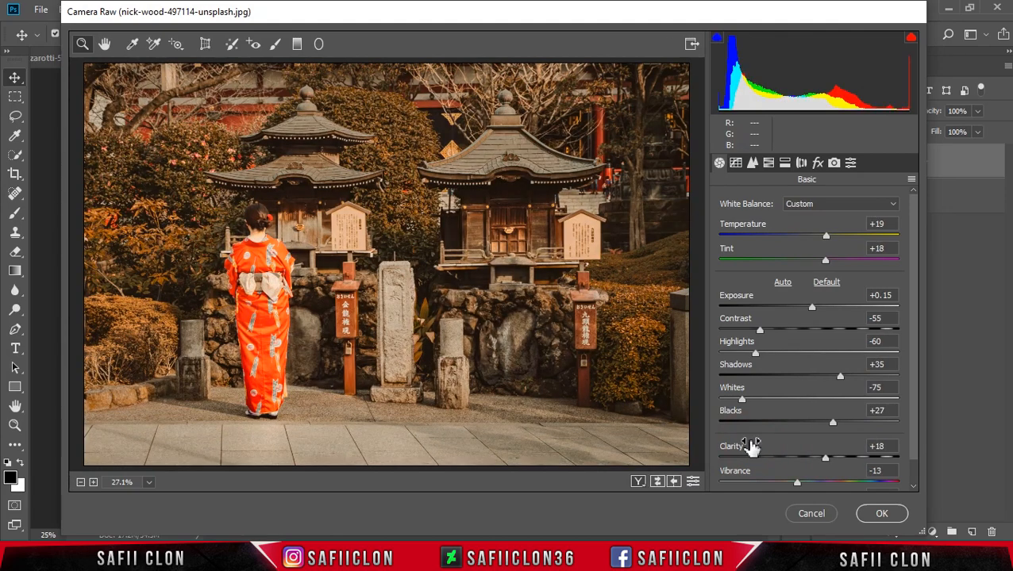
- Set Shadows to +44 and Highlights to -78 in the kimono photo's Camera Raw grade
{"action": "left_click_drag", "start_coordinate": [839, 374], "coordinate": [846, 380]}
{"action": "left_click", "coordinate": [756, 354]}
{"action": "left_click_drag", "start_coordinate": [758, 357], "coordinate": [735, 360]}
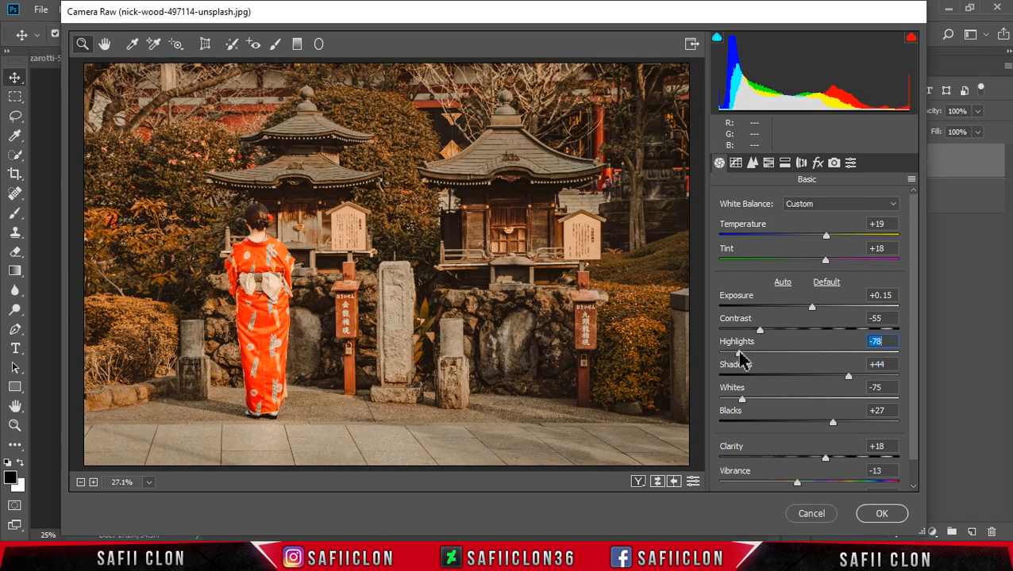
- Cycle through the before/after views of the kimono photo and apply the Camera Raw grade
{"action": "left_click", "coordinate": [638, 481]}
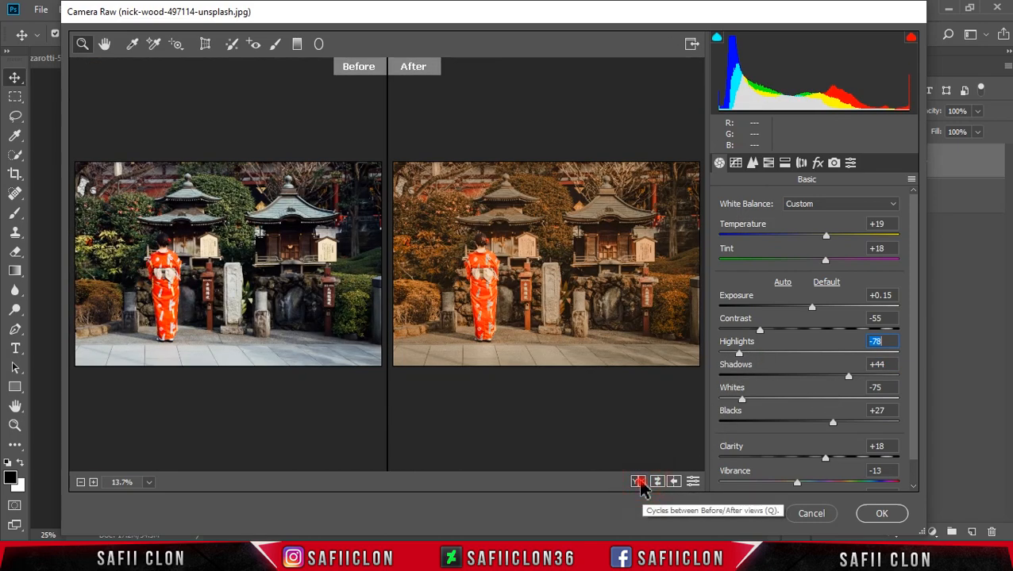
{"action": "left_click", "coordinate": [638, 481]}
{"action": "left_click", "coordinate": [638, 482]}
{"action": "left_click", "coordinate": [638, 482]}
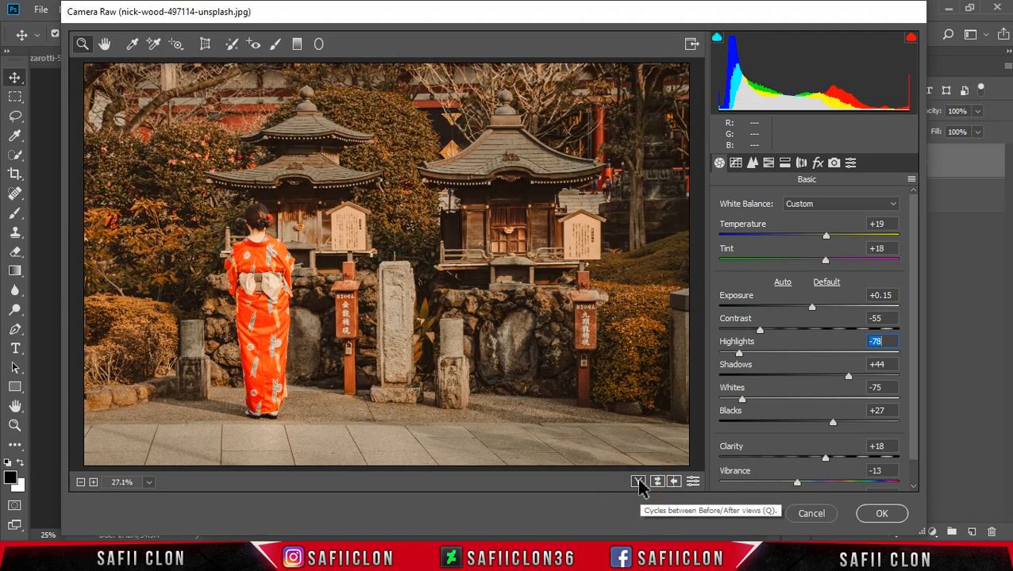
{"action": "left_click", "coordinate": [877, 520]}
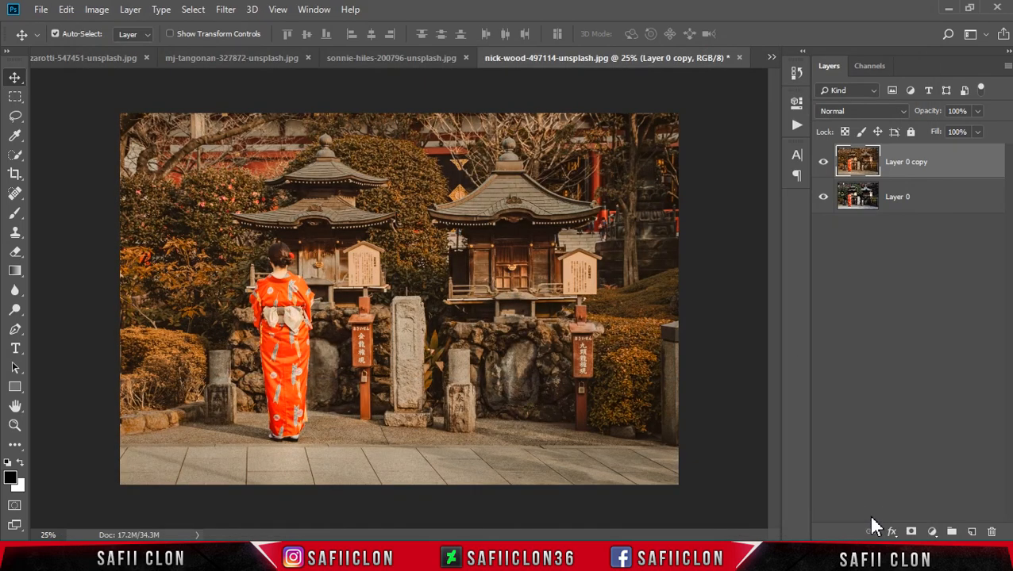
- Toggle the visibility of Layer 0 copy to compare the graded kimono photo with its original
{"action": "left_click", "coordinate": [823, 162]}
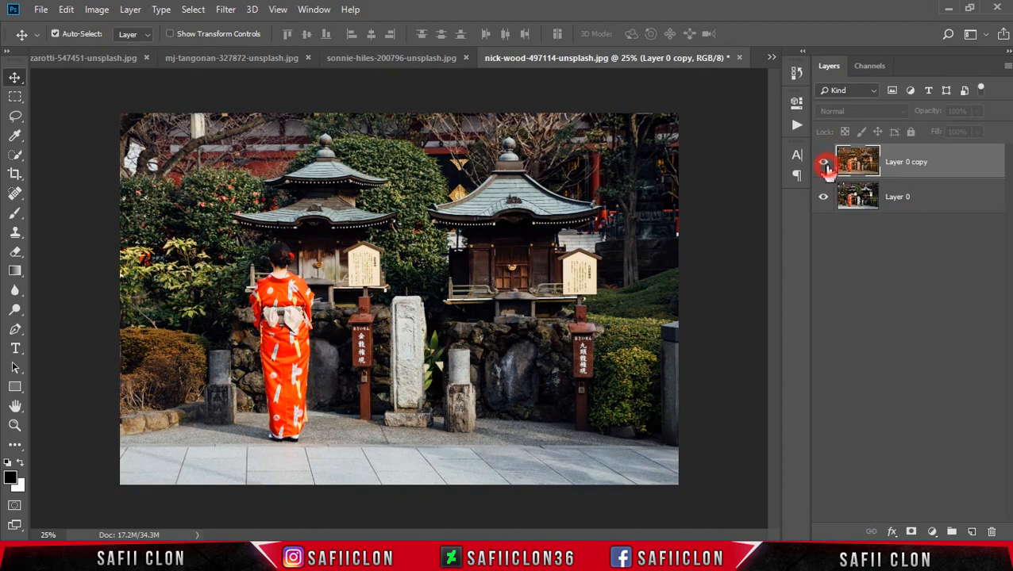
{"action": "left_click", "coordinate": [824, 163]}
{"action": "left_click", "coordinate": [824, 163]}
{"action": "left_click", "coordinate": [823, 163]}
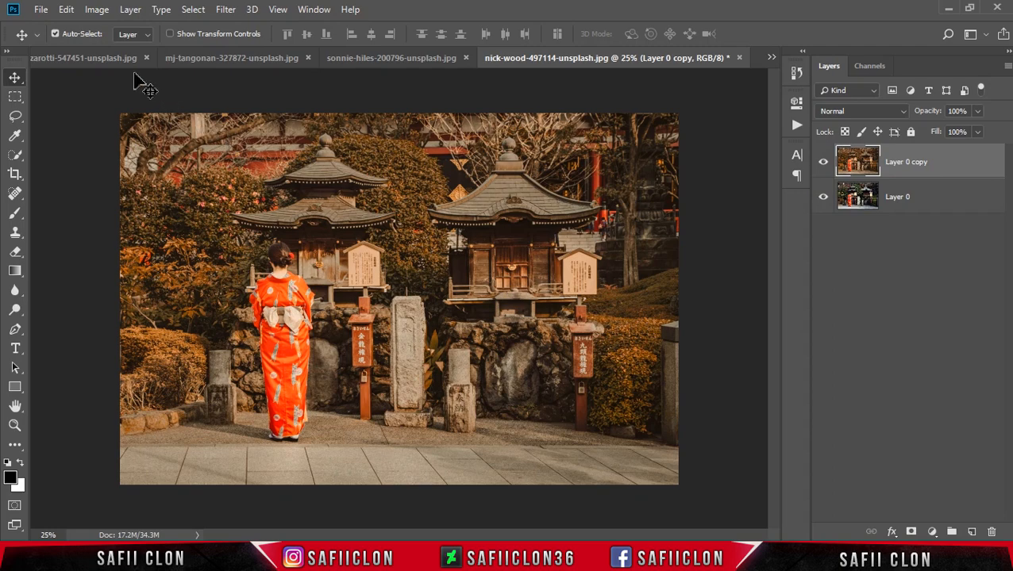
- Open the sunset photo of the man with a red backpack from the Orange folder and unlock its background layer
{"action": "left_click", "coordinate": [40, 10]}
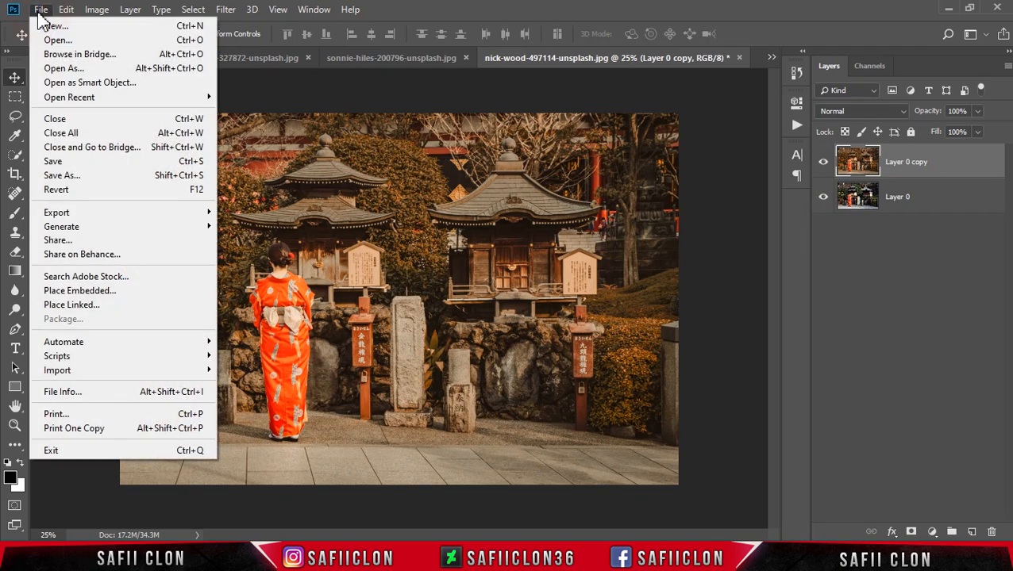
{"action": "left_click", "coordinate": [57, 41]}
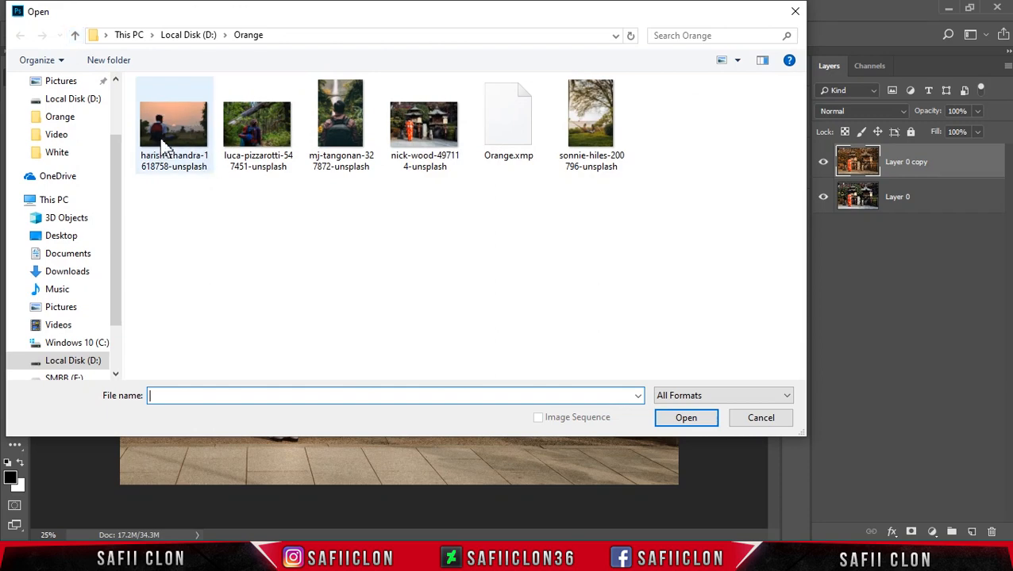
{"action": "left_click", "coordinate": [167, 153]}
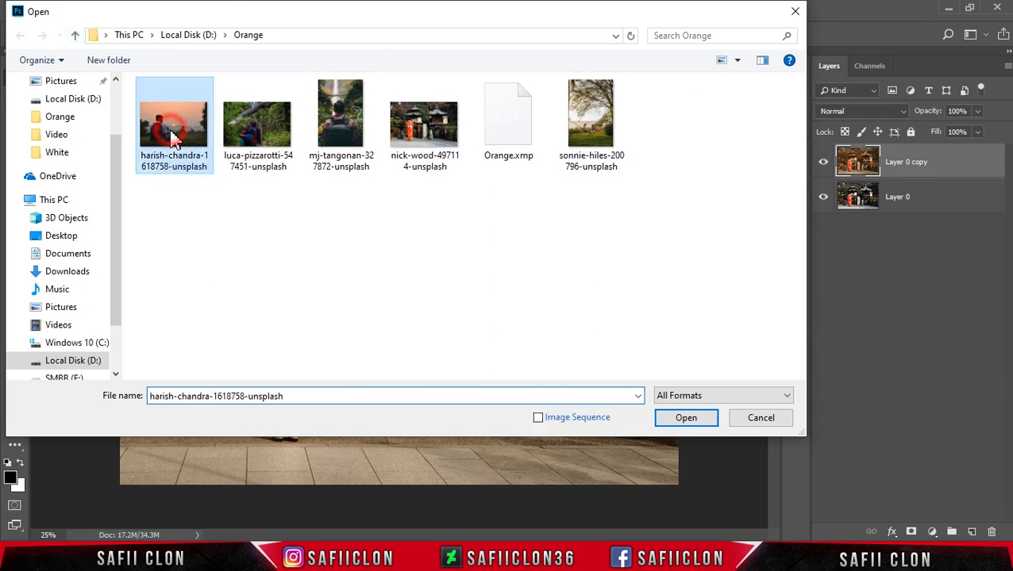
{"action": "left_click", "coordinate": [686, 421]}
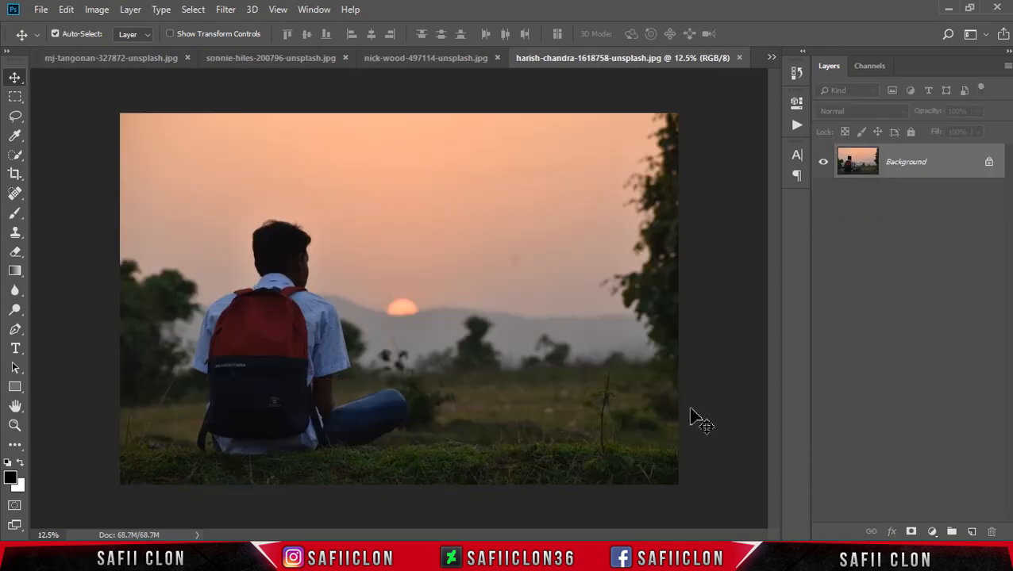
{"action": "left_click", "coordinate": [988, 165]}
- Duplicate the sunset photo's layer as Layer 0 copy
{"action": "right_click", "coordinate": [951, 162]}
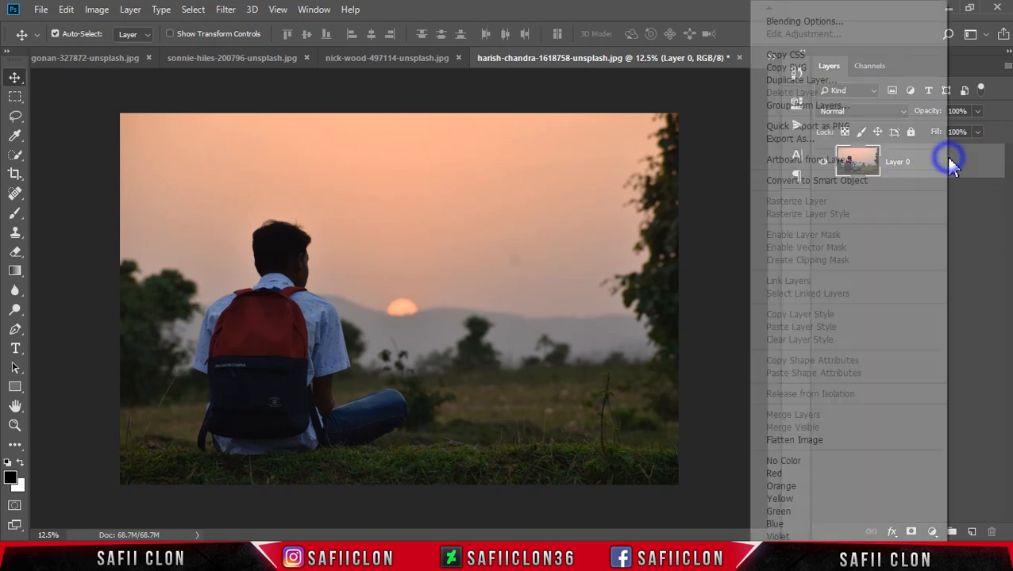
{"action": "left_click", "coordinate": [794, 81]}
{"action": "left_click", "coordinate": [627, 143]}
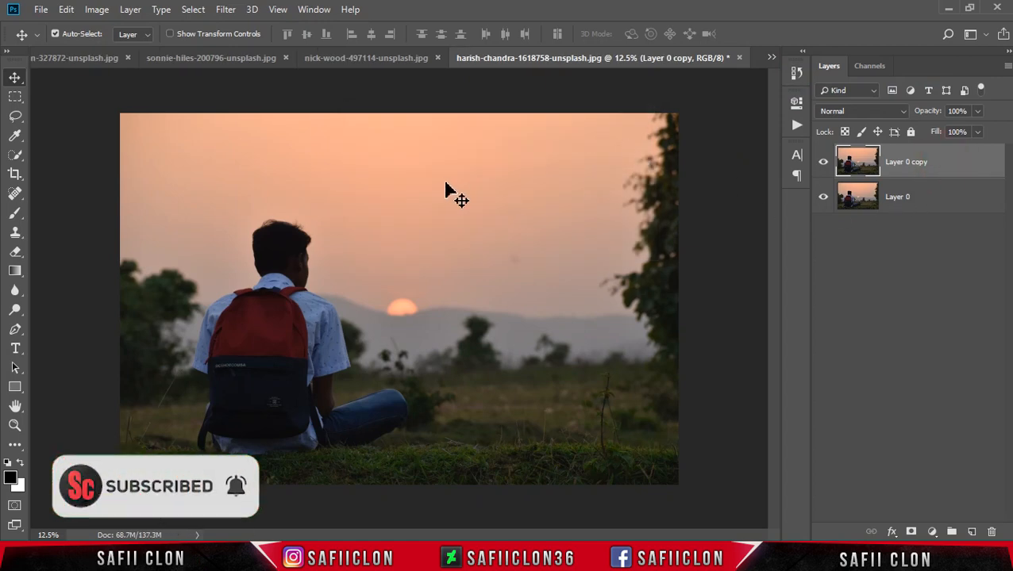
- Open the Camera Raw Filter on the sunset photo's duplicate layer
{"action": "left_click", "coordinate": [230, 11]}
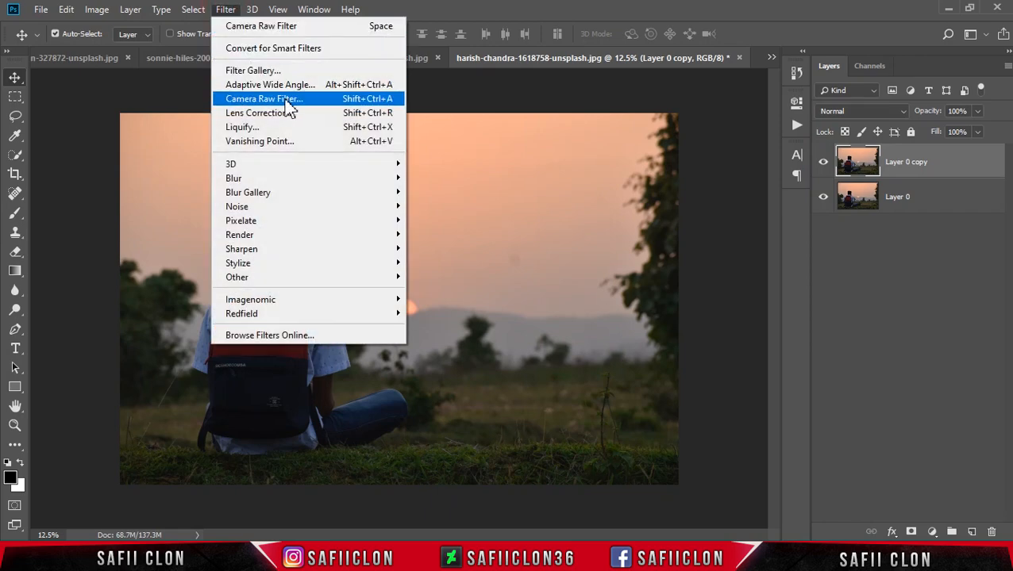
{"action": "left_click", "coordinate": [274, 100]}
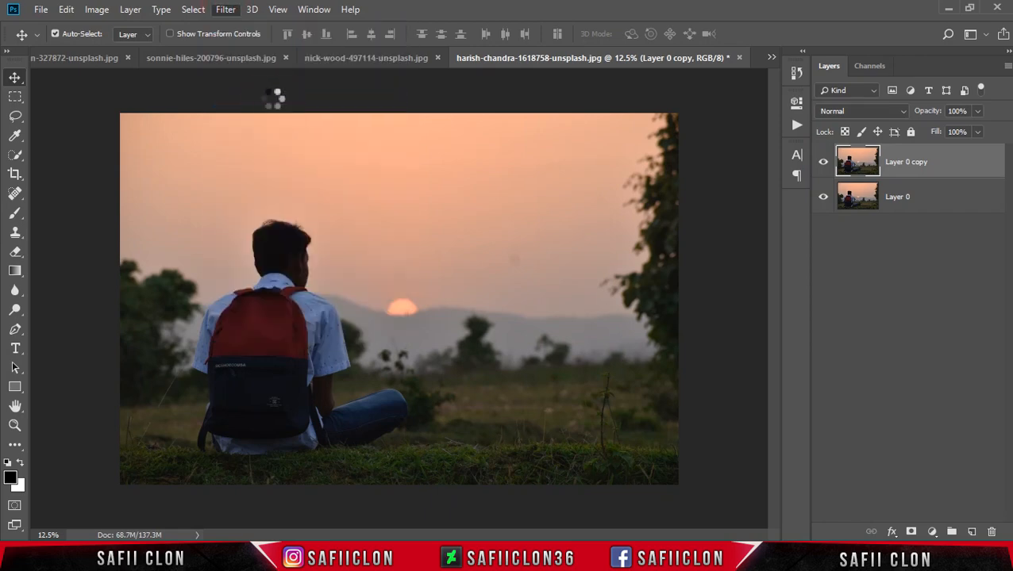